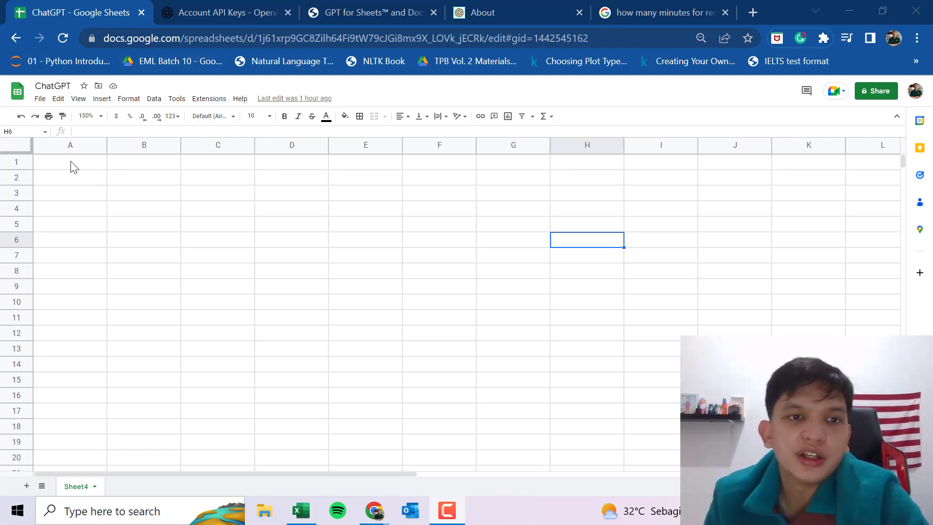
- Open the Extensions menu to show the GPT for Sheets and Docs add-on options
left_click(216, 100)
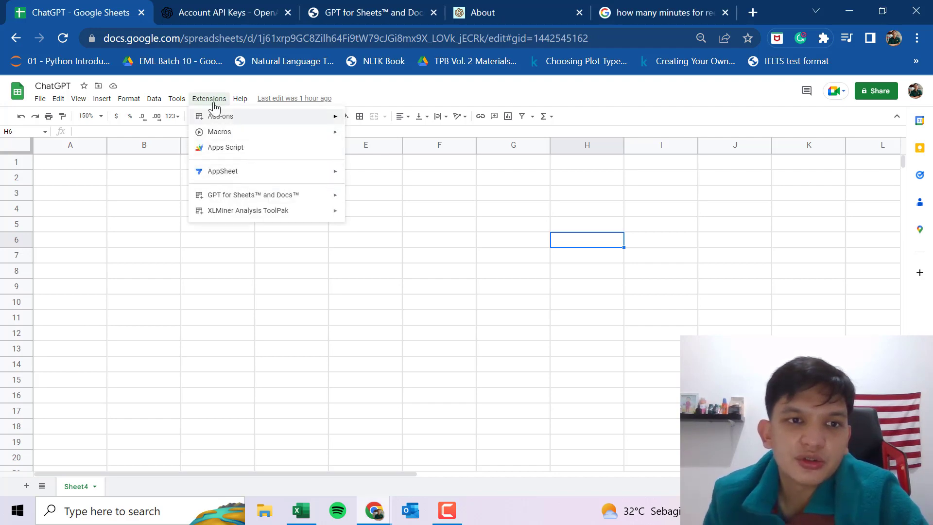
mouse_move(253, 195)
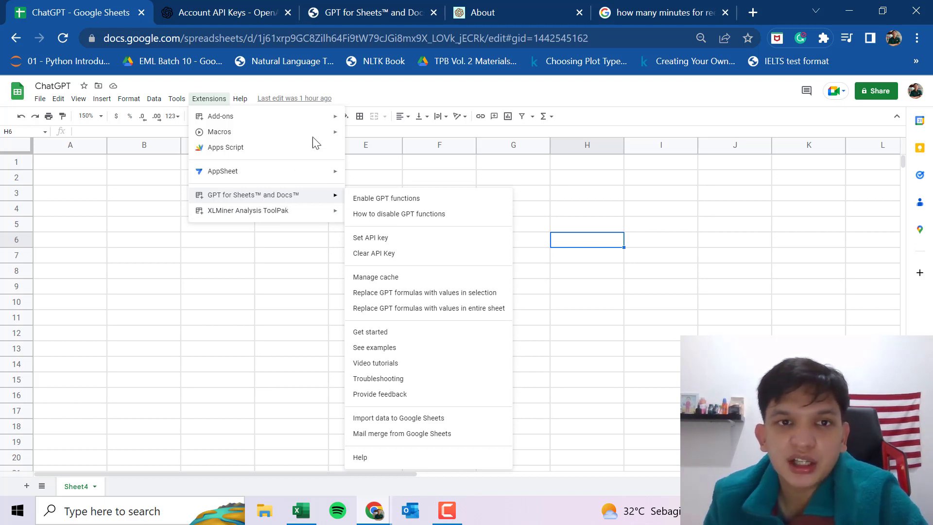
- In the Marketplace tab, reopen the GPT for Sheets and Docs listing from the search results
left_click(376, 9)
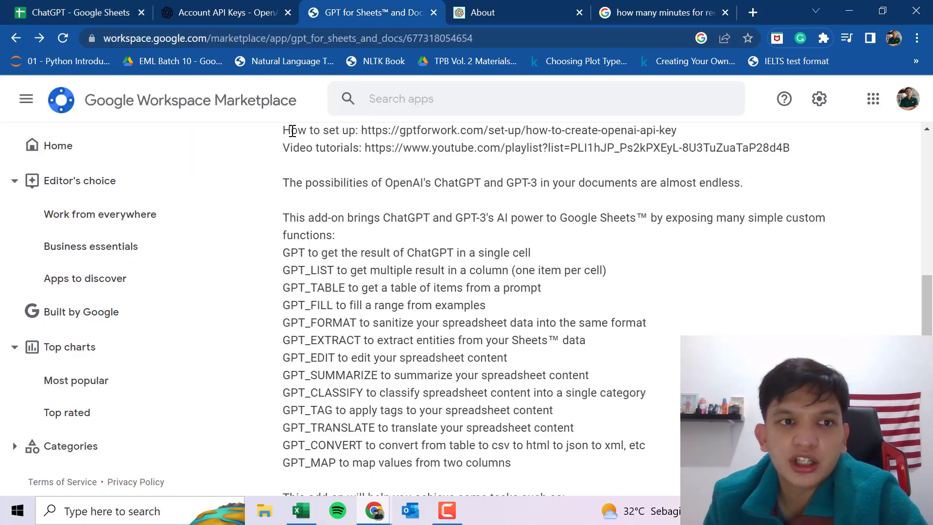
scroll(417, 146, "up", 6)
scroll(406, 171, "up", 6)
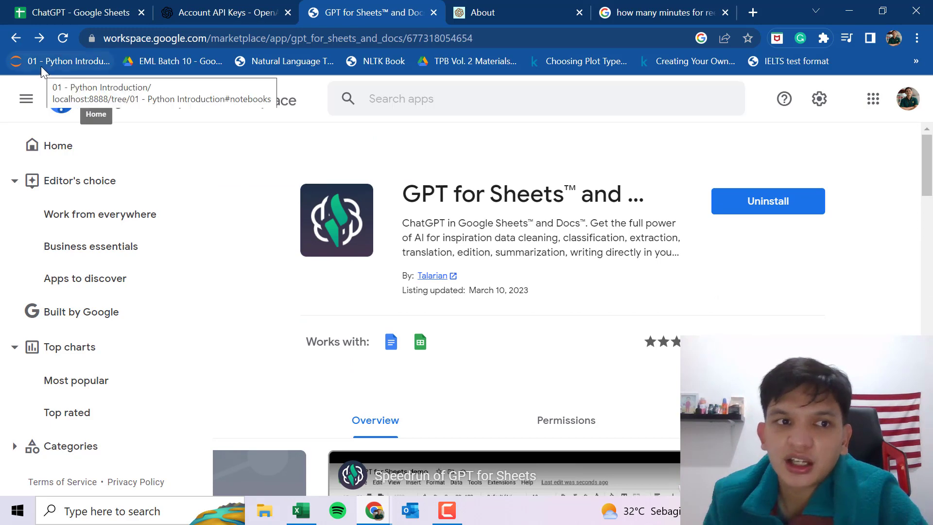
left_click(14, 39)
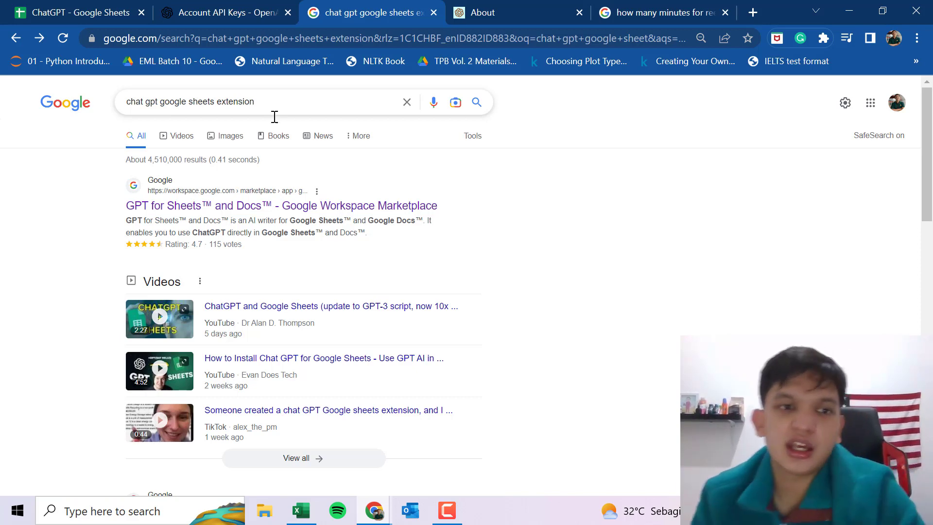
left_click(272, 207)
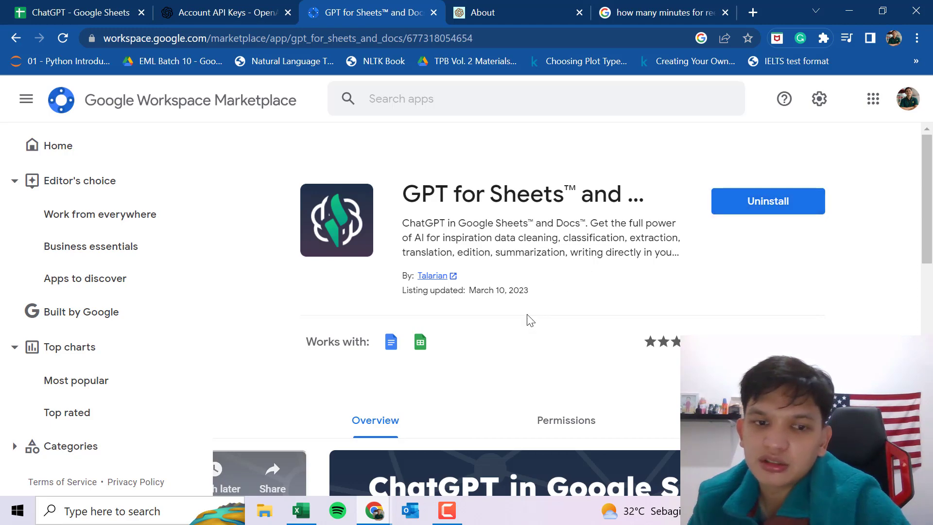
- Expand the listing's full description, highlight the GPT function line, and return to the spreadsheet
scroll(530, 320, "down", 3)
scroll(527, 315, "up", 2)
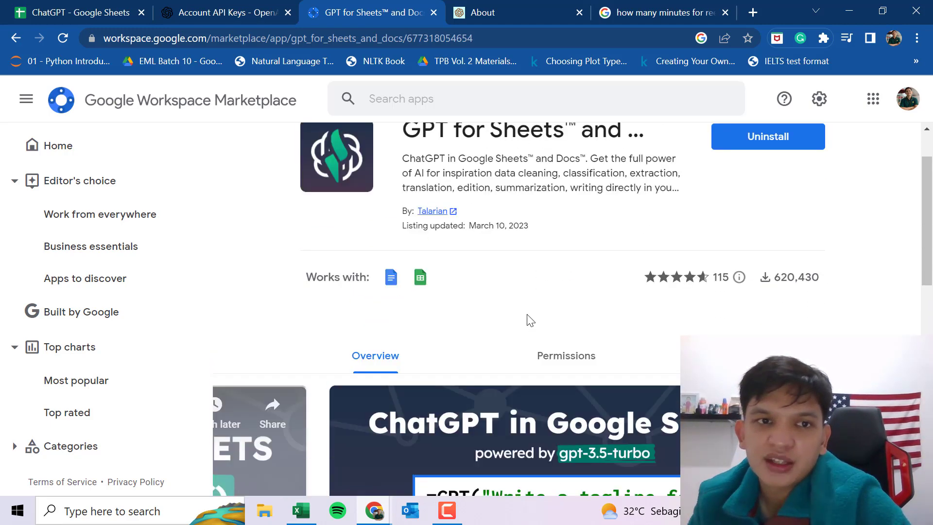
scroll(527, 315, "down", 6)
scroll(525, 330, "down", 1)
scroll(524, 335, "down", 3)
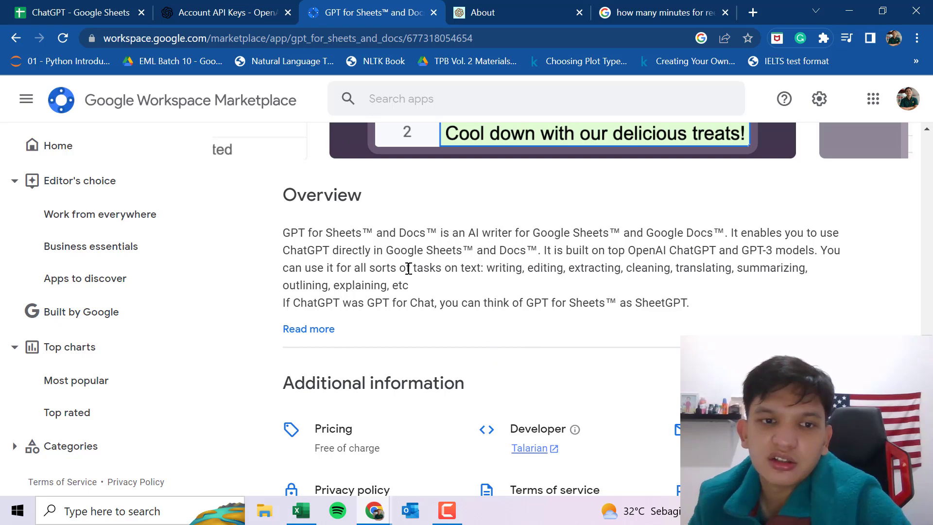
left_click(319, 329)
scroll(525, 340, "down", 3)
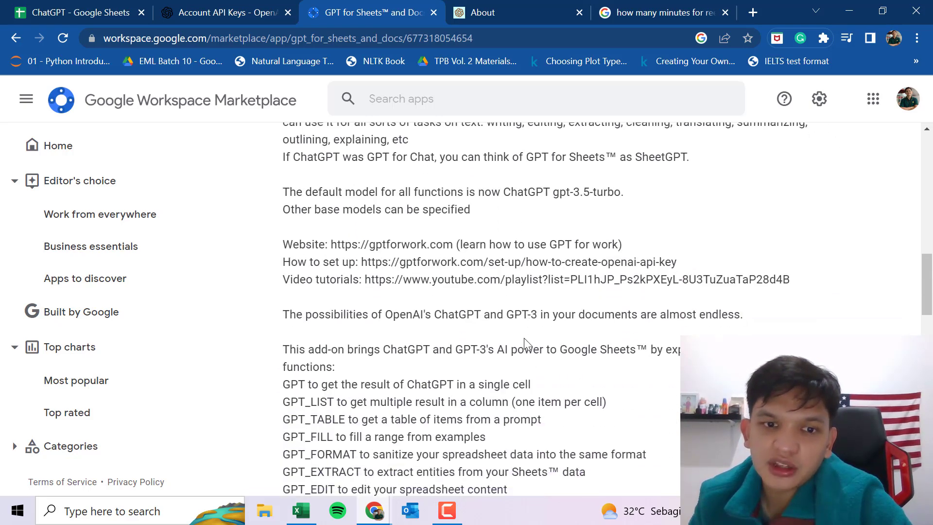
scroll(524, 340, "down", 3)
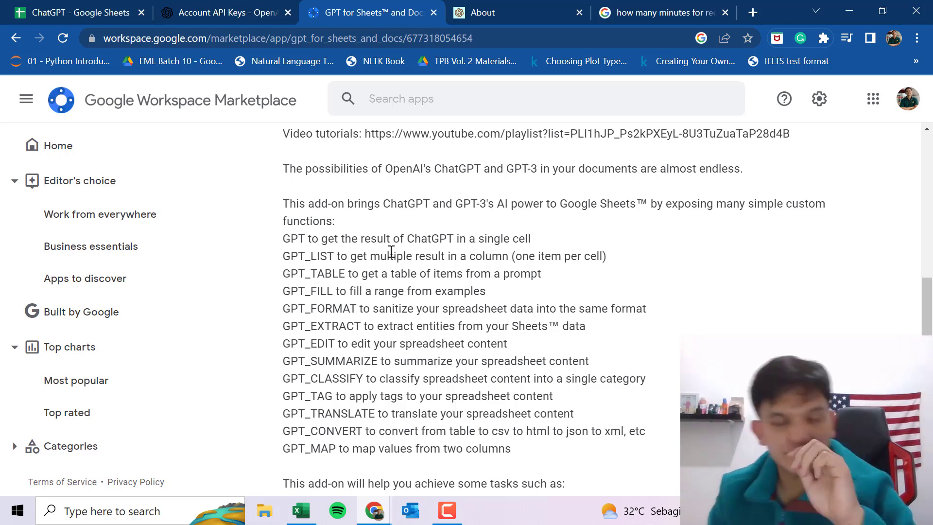
scroll(433, 327, "down", 2)
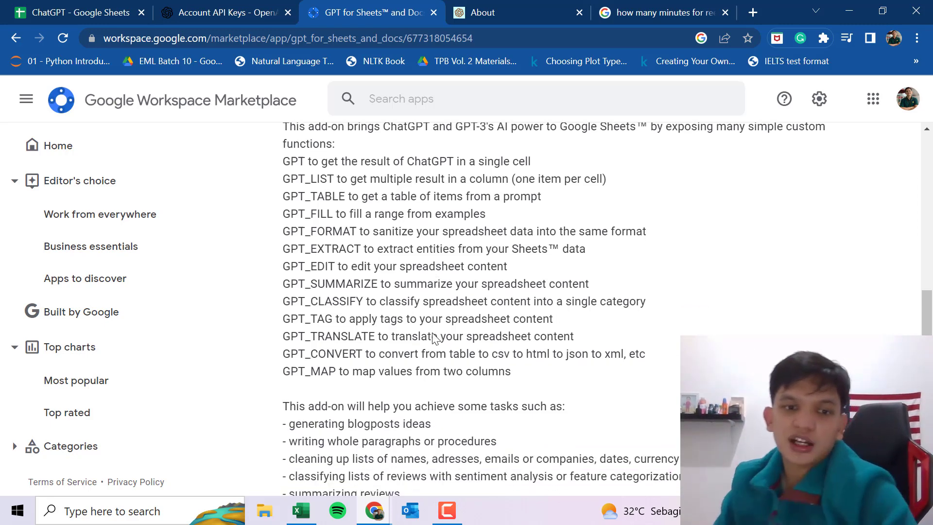
scroll(433, 340, "down", 3)
scroll(432, 335, "up", 9)
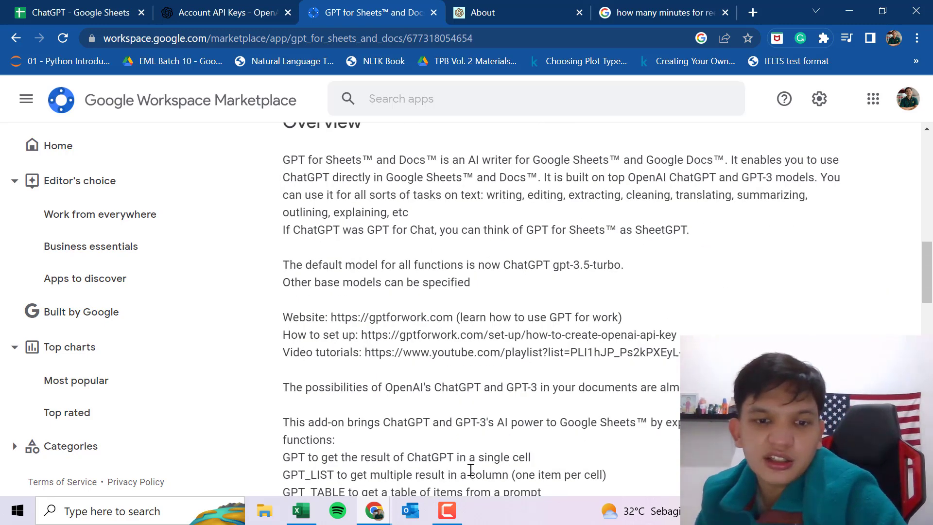
left_click_drag(539, 461, 266, 461)
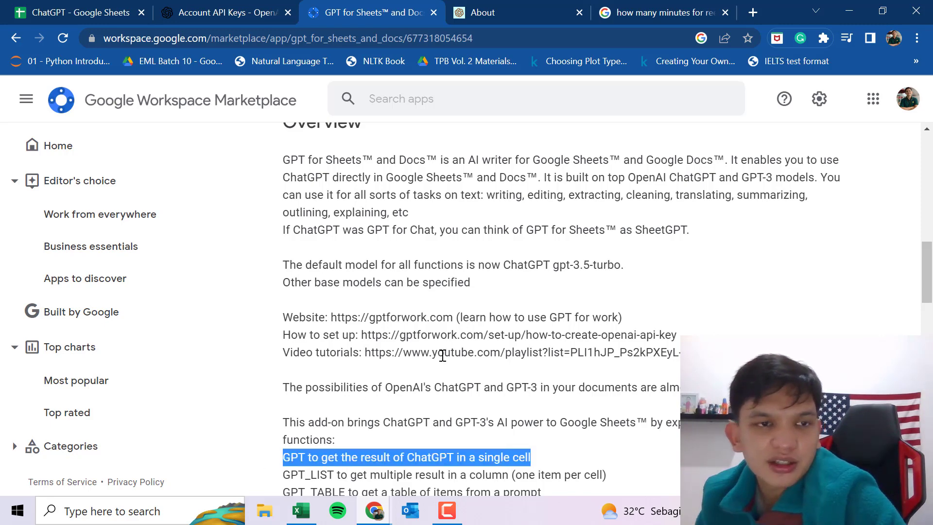
scroll(442, 355, "up", 2)
scroll(442, 355, "up", 8)
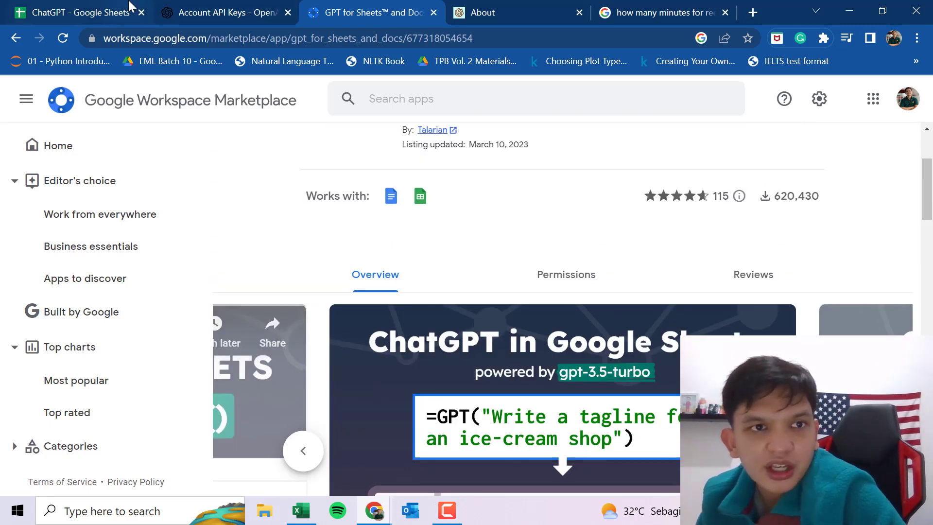
left_click(105, 7)
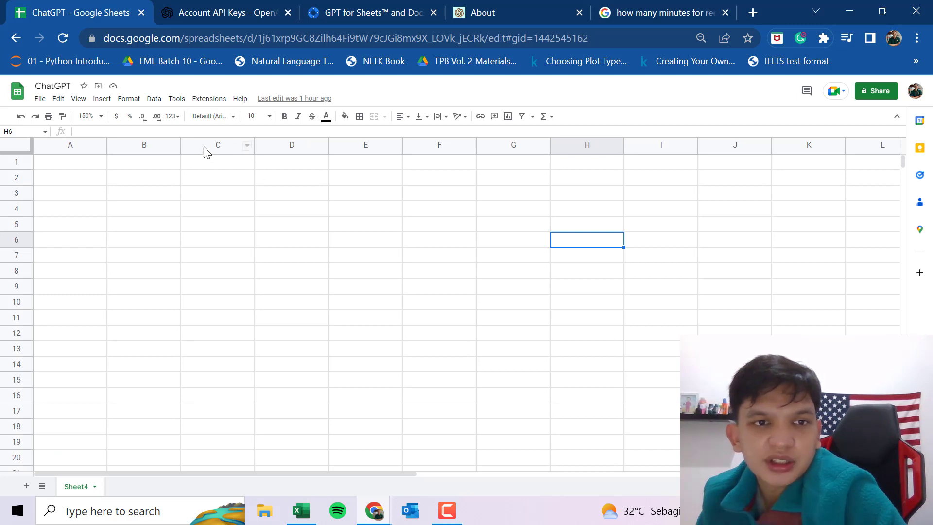
- Enable GPT functions for the ChatGPT spreadsheet and acknowledge the confirmation
left_click(200, 101)
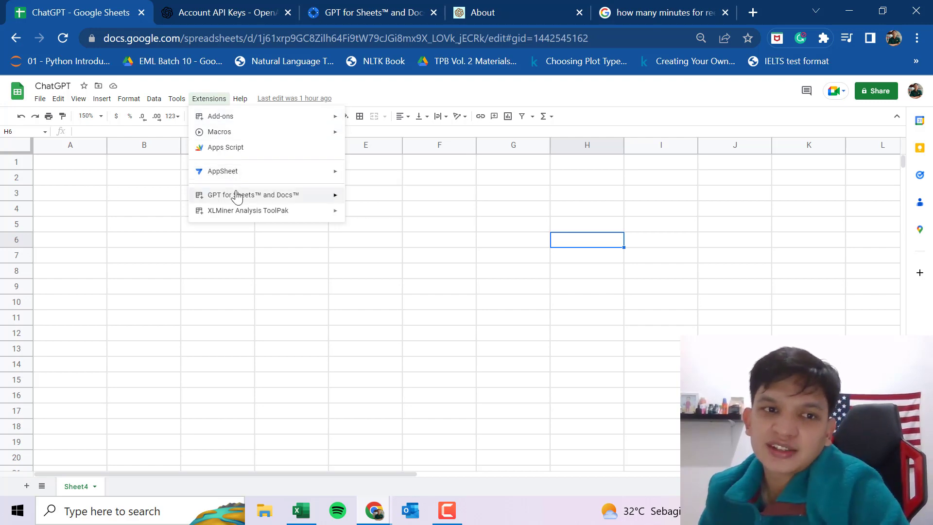
mouse_move(252, 194)
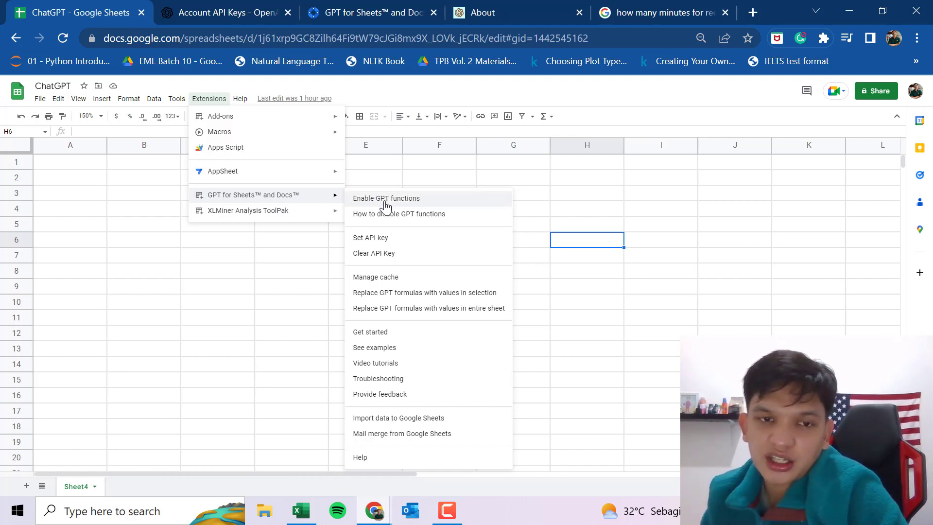
left_click(386, 198)
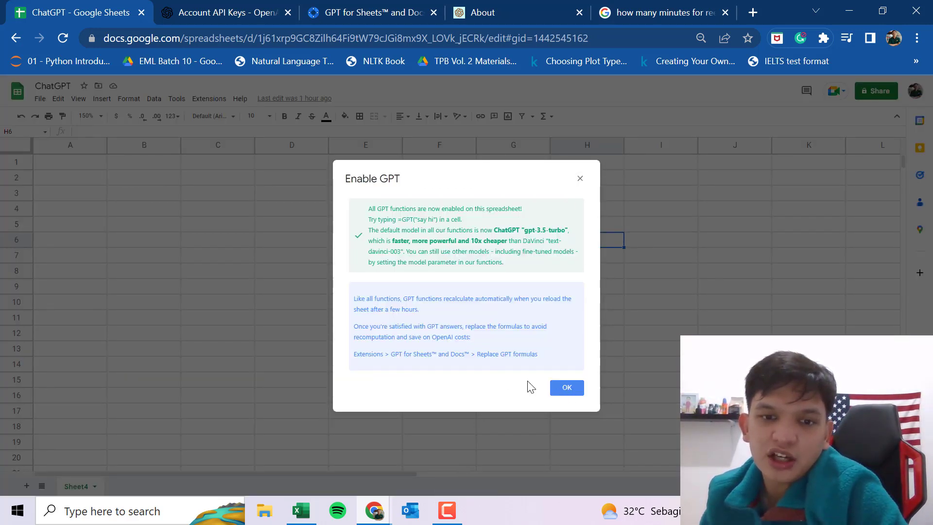
left_click(563, 387)
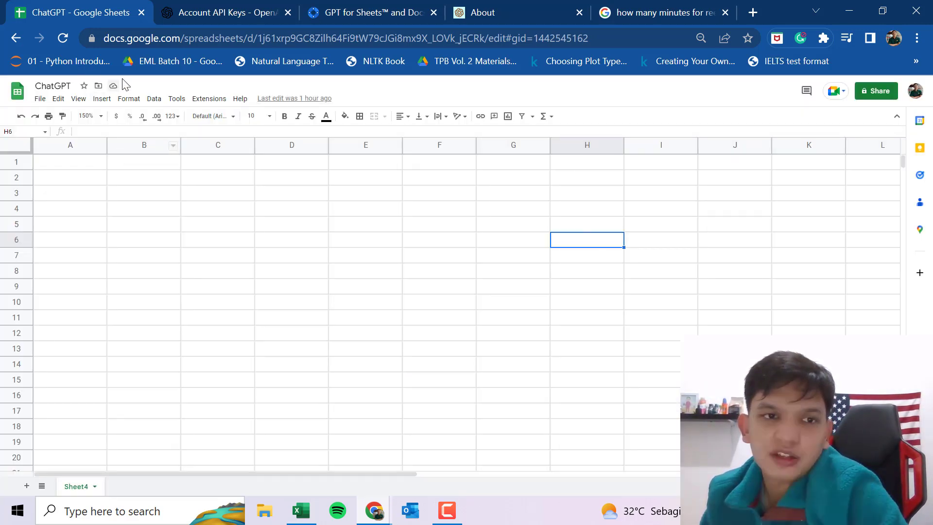
left_click(213, 99)
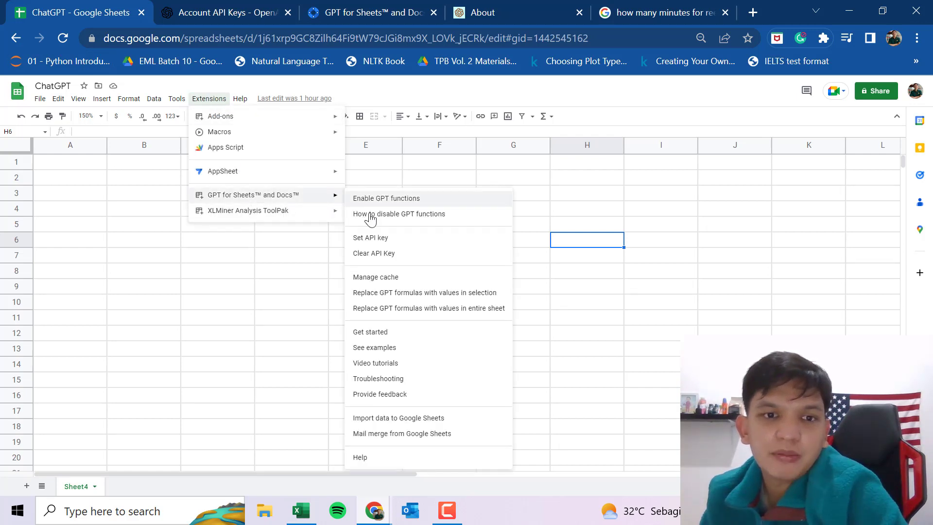
- Start Set API key and open the dialog's platform.openai.com API-keys link in a new tab
left_click(383, 240)
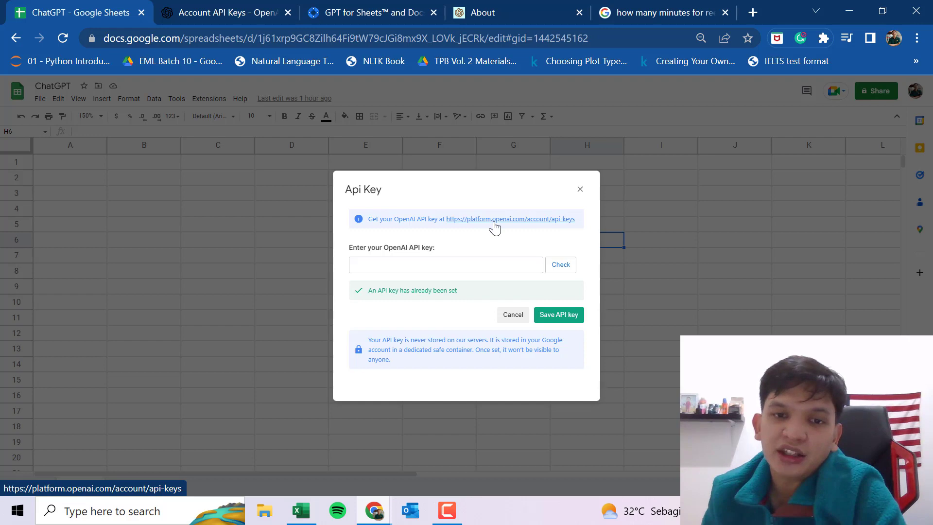
right_click(495, 227)
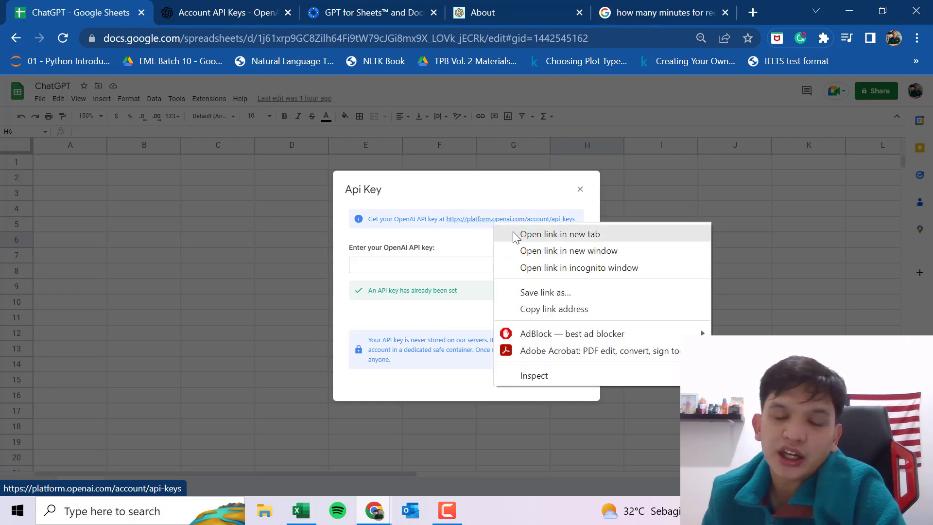
left_click(515, 235)
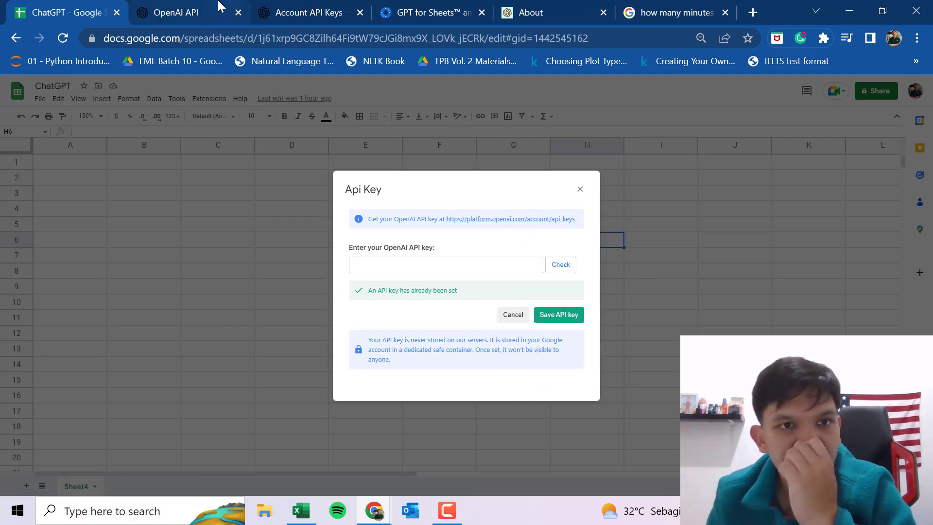
- On the OpenAI API keys page, create a new secret key and copy it
left_click(209, 10)
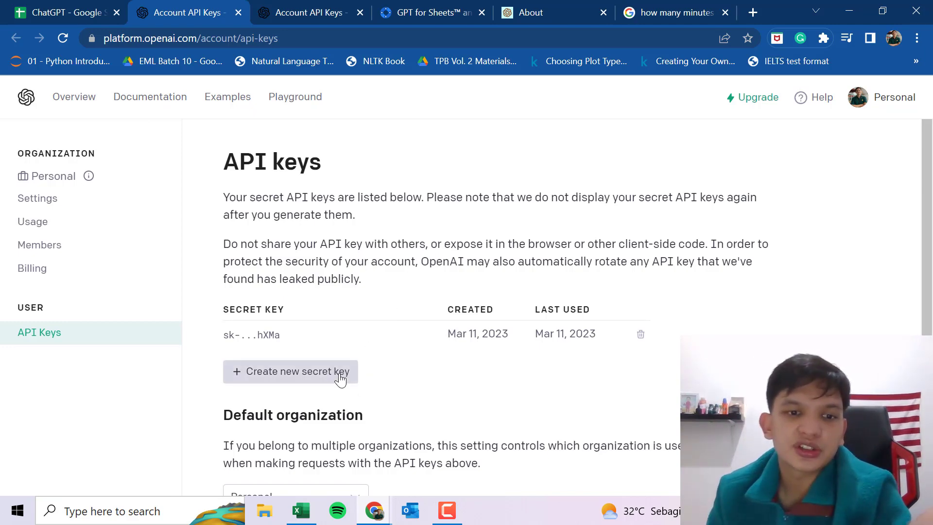
left_click(286, 386)
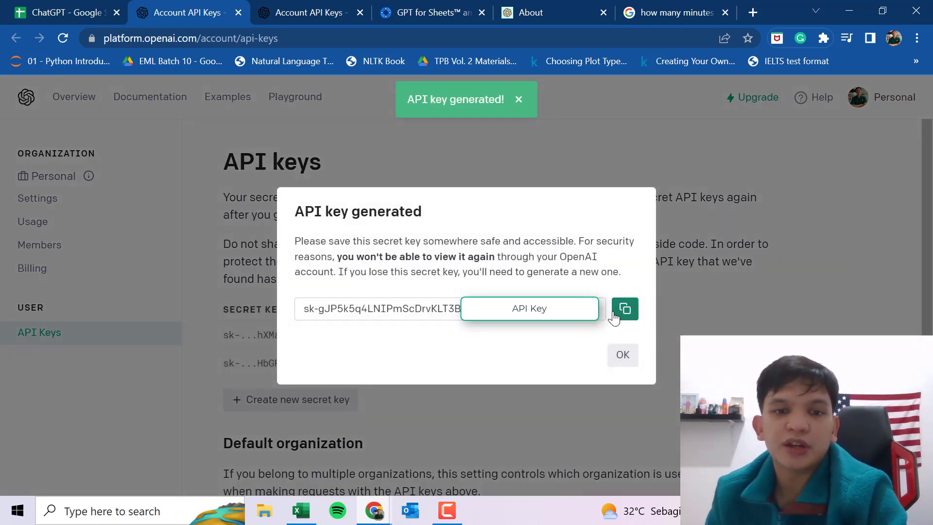
left_click(624, 313)
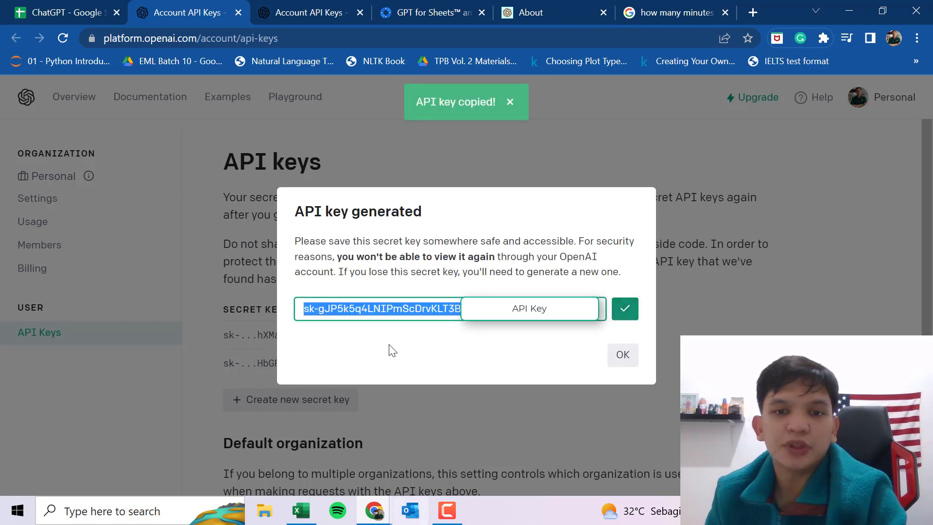
- Put the copied key into the add-on's Api Key field and save it, closing the dialog
left_click(239, 12)
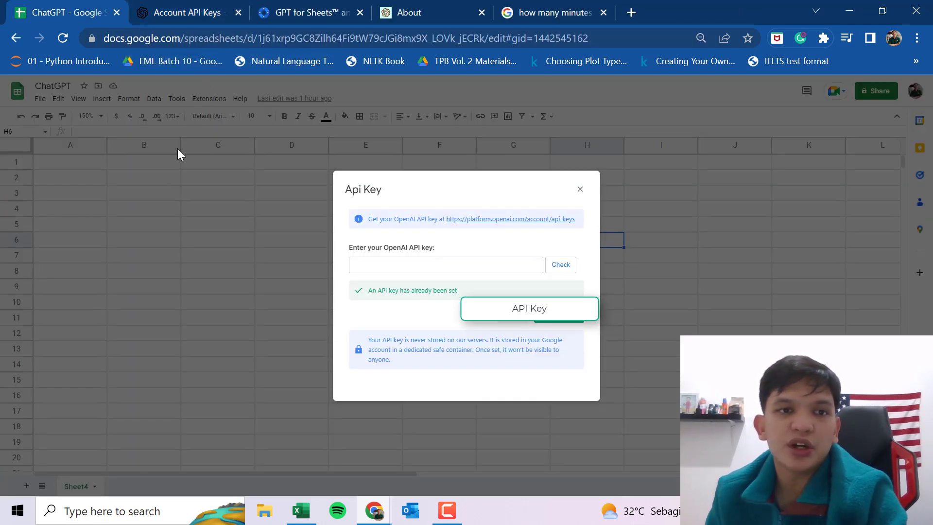
left_click(469, 265)
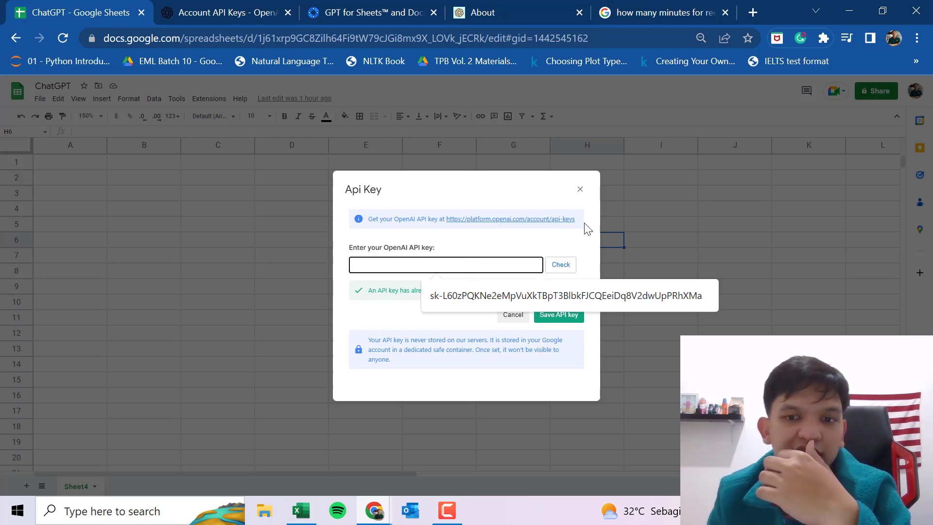
left_click(547, 249)
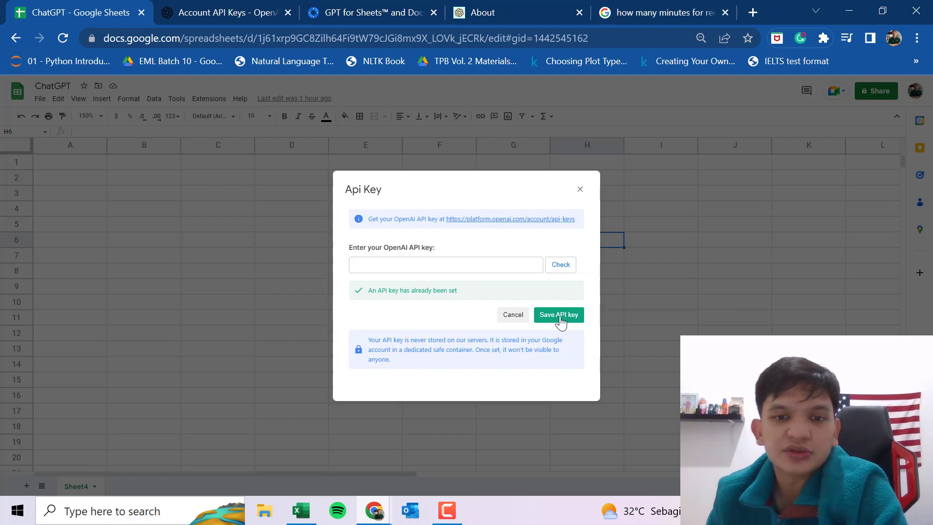
left_click(581, 190)
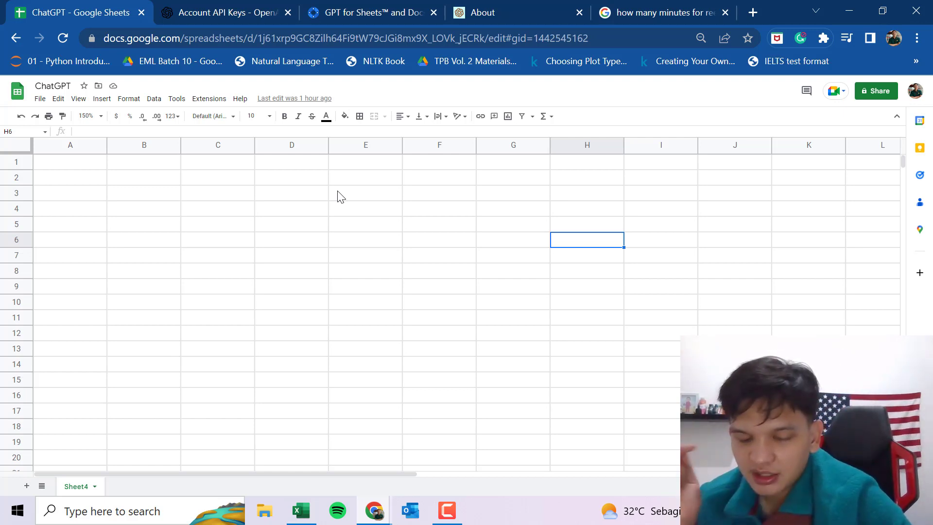
- Enter =GPT("Hello") in A1 and widen column A to fit the reply
left_click(64, 165)
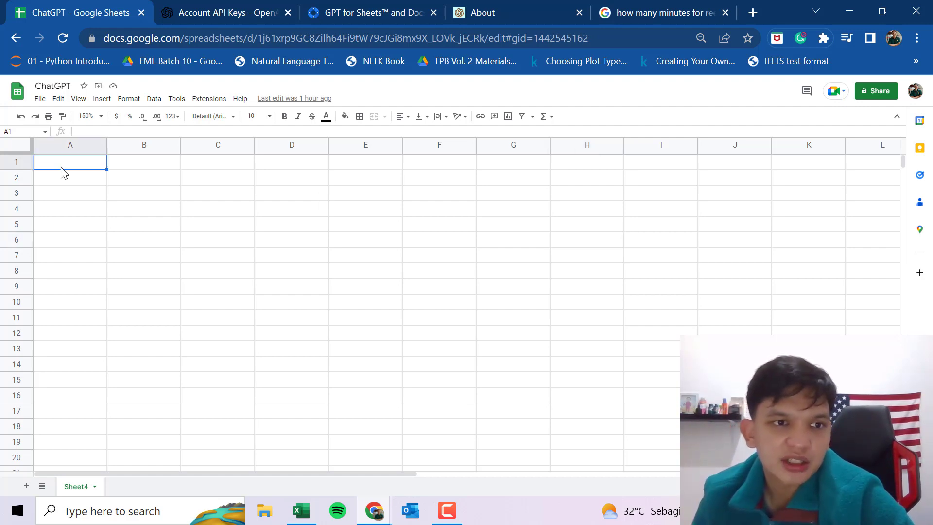
type("=")
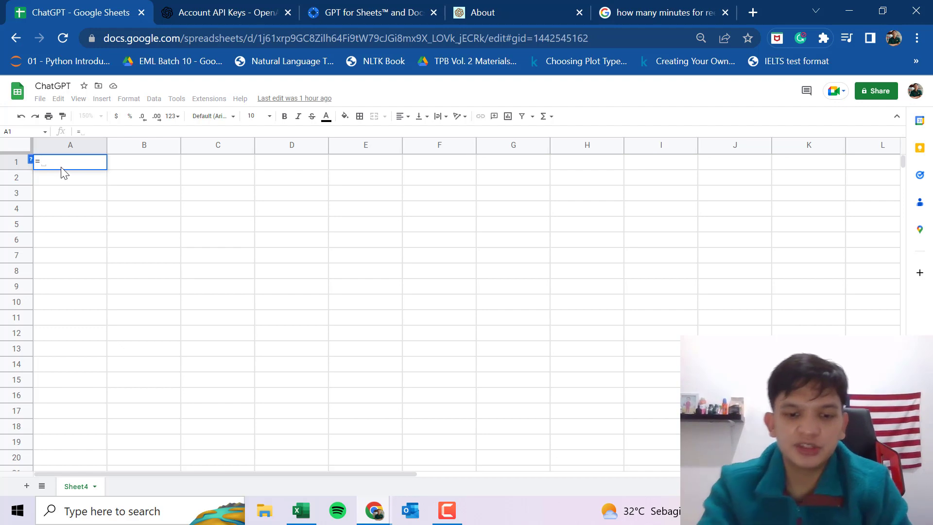
type("GPT(")
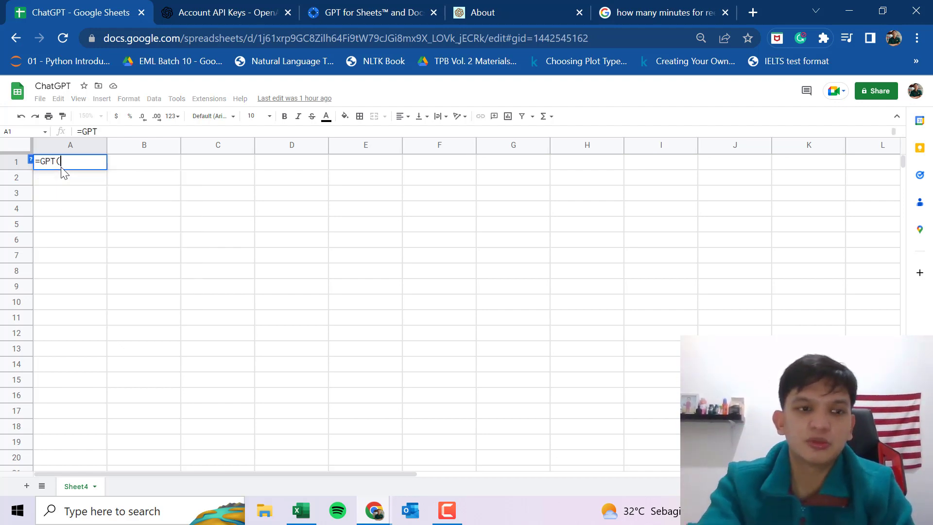
type("\"Hello")
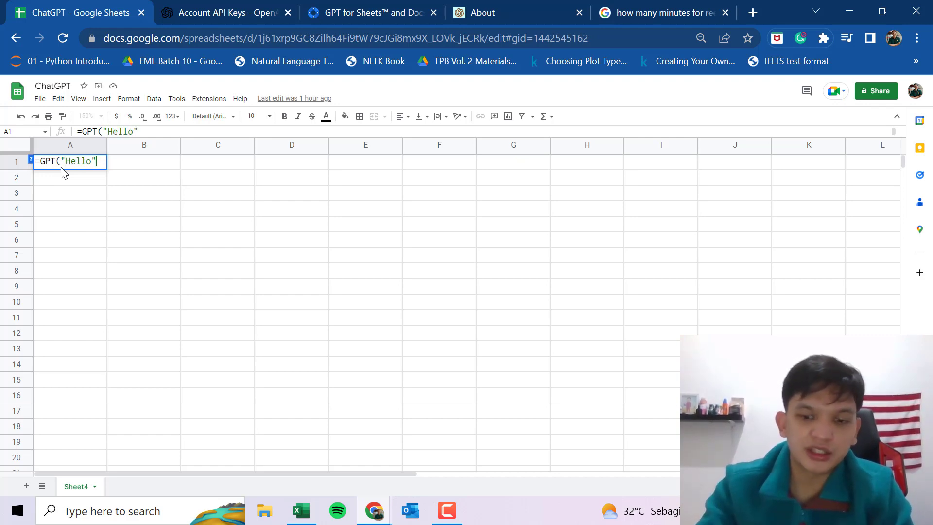
type(")")
key("Return")
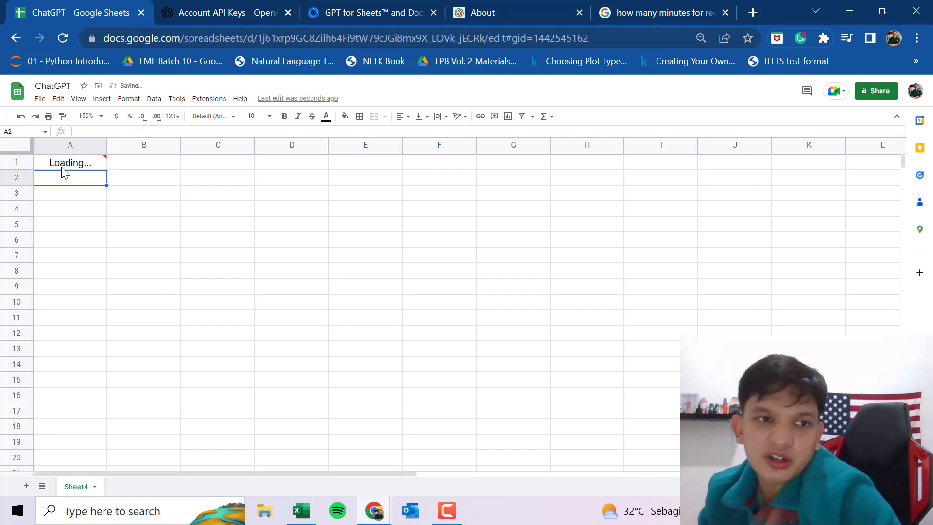
mouse_move(106, 144)
left_mouse_down()
mouse_move(148, 166)
mouse_move(205, 167)
left_mouse_up()
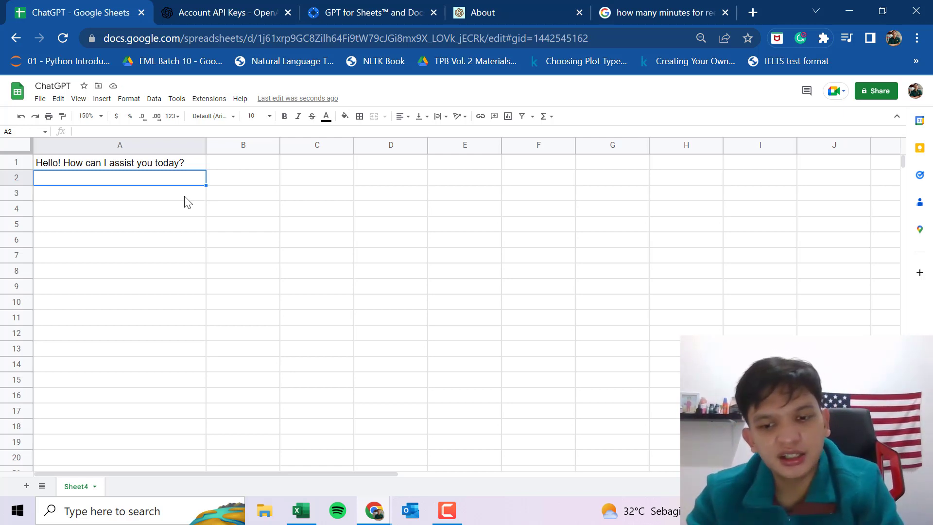
type("=")
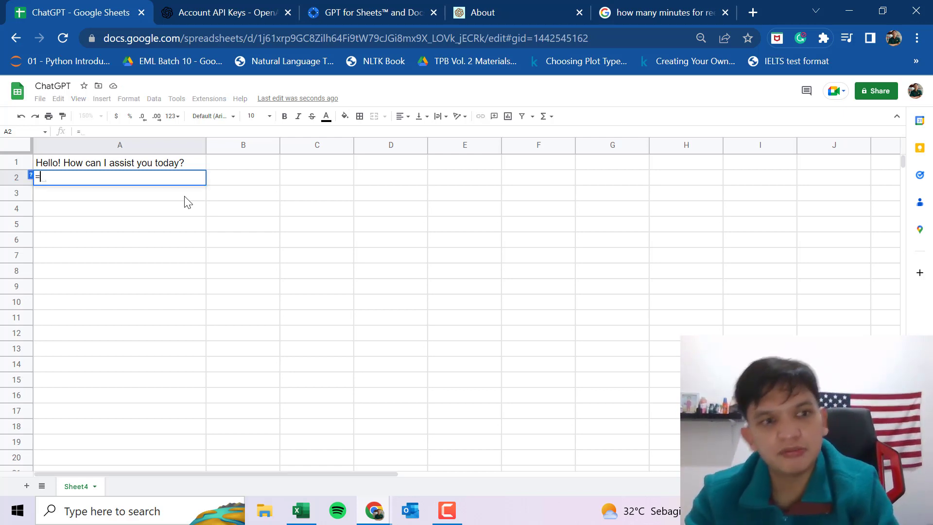
type("GP")
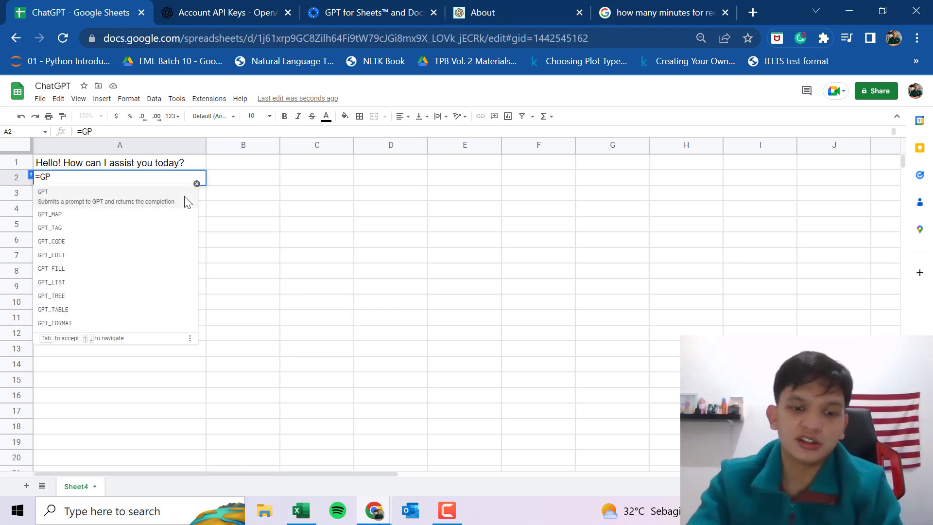
type("T")
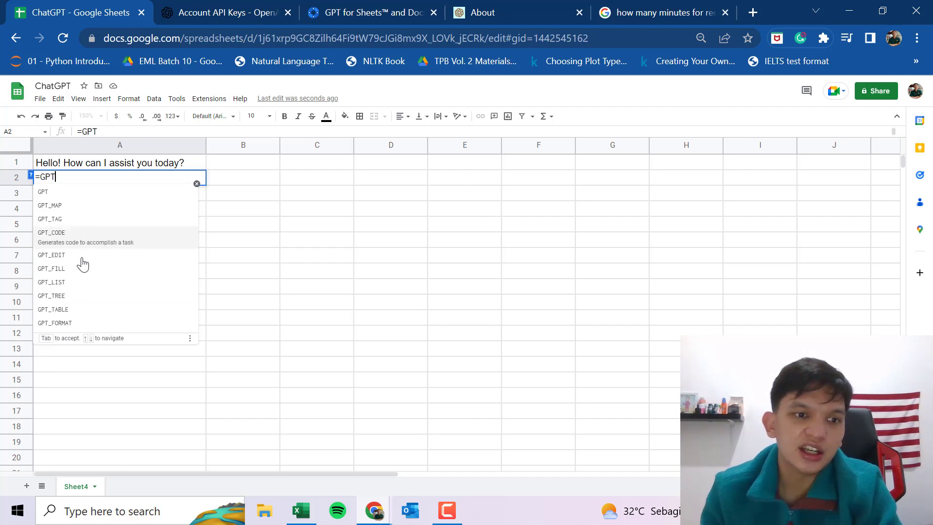
- Return to the Marketplace listing and highlight the GPT function in its custom function list
left_click(351, 11)
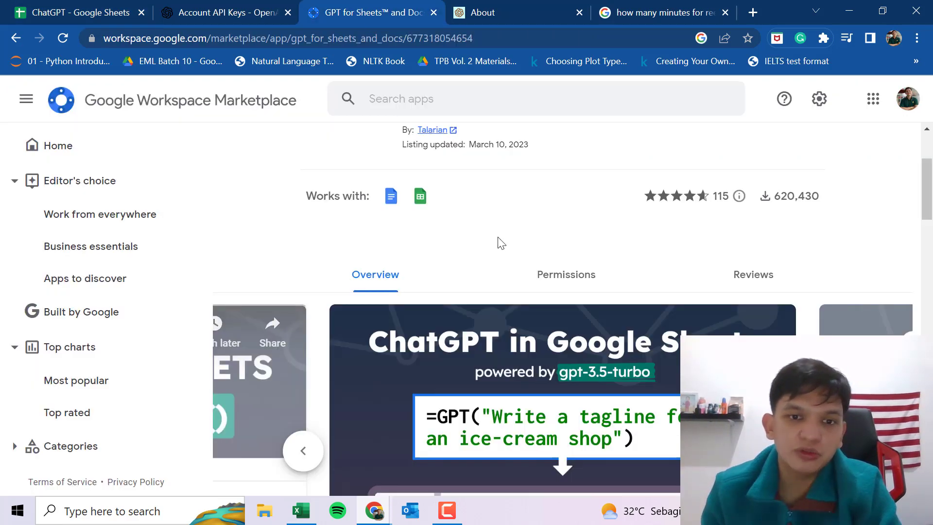
scroll(501, 243, "down", 7)
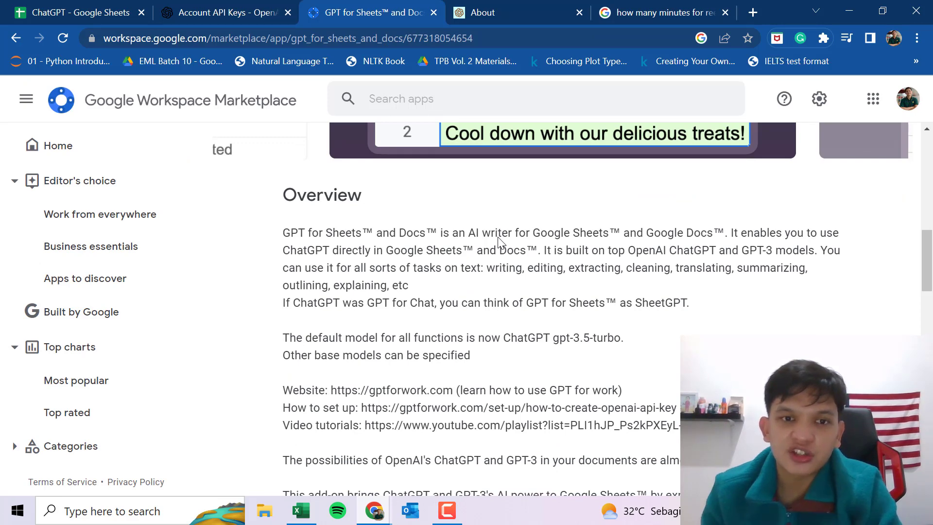
scroll(500, 241, "down", 5)
triple_click(500, 238)
scroll(491, 248, "down", 2)
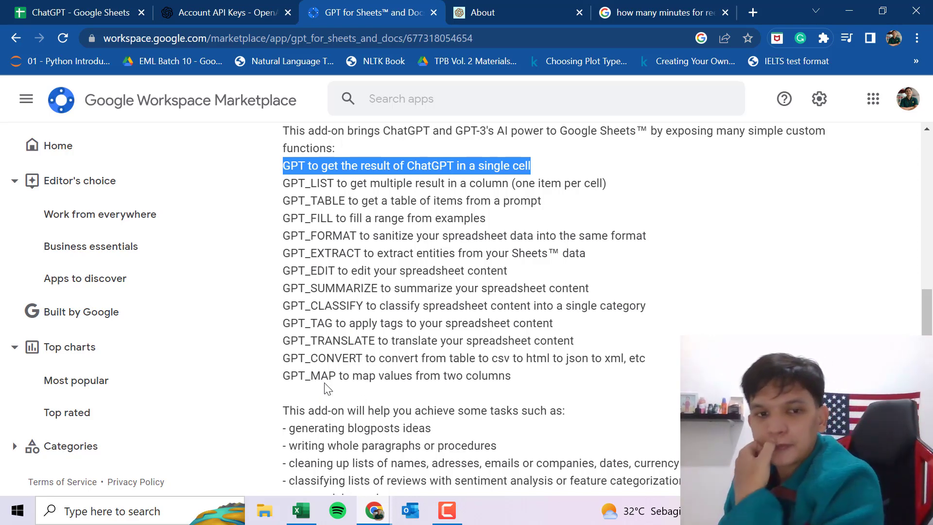
- Complete the A2 formula asking GPT to list Indonesia's 10 richest men
left_click(60, 4)
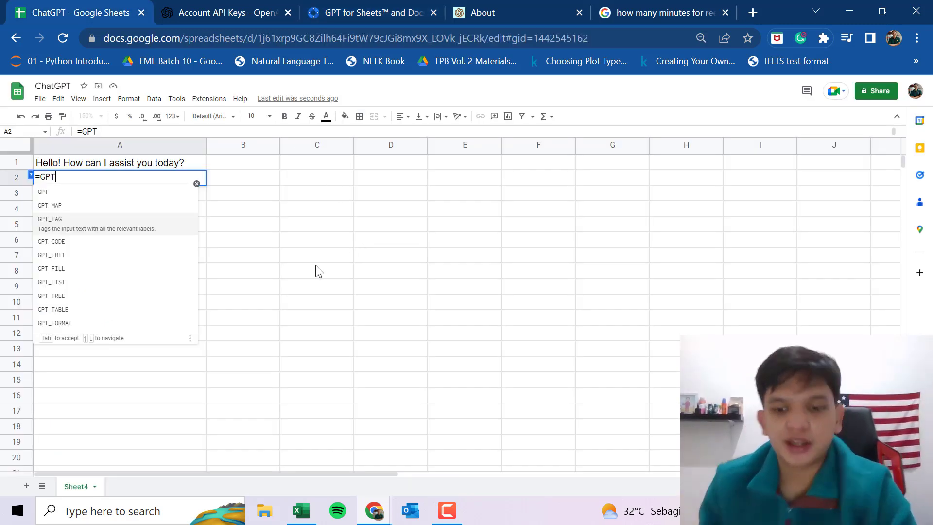
type("(\"")
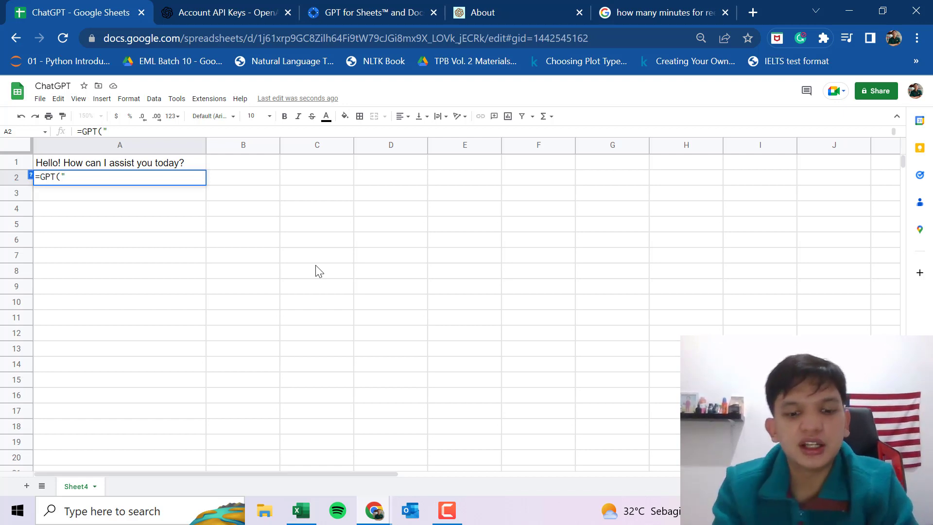
type("List 10 ri")
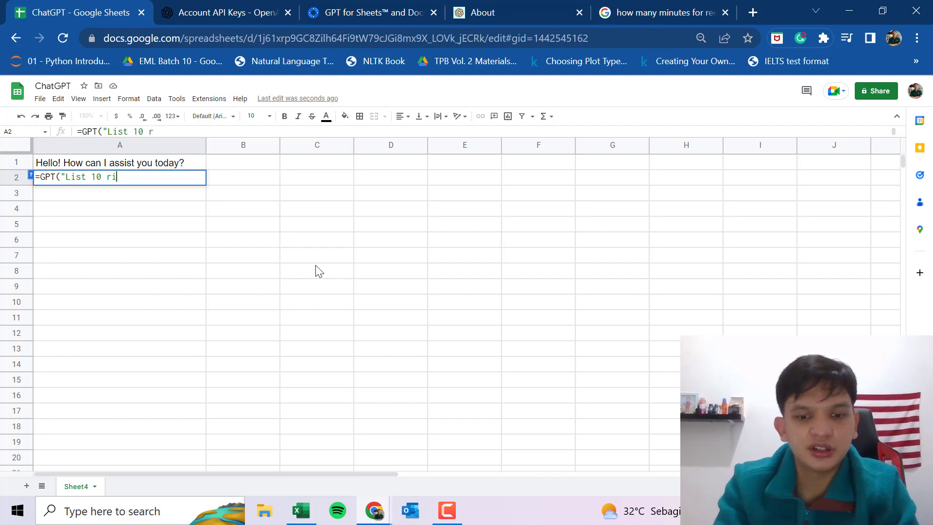
type("chest ma")
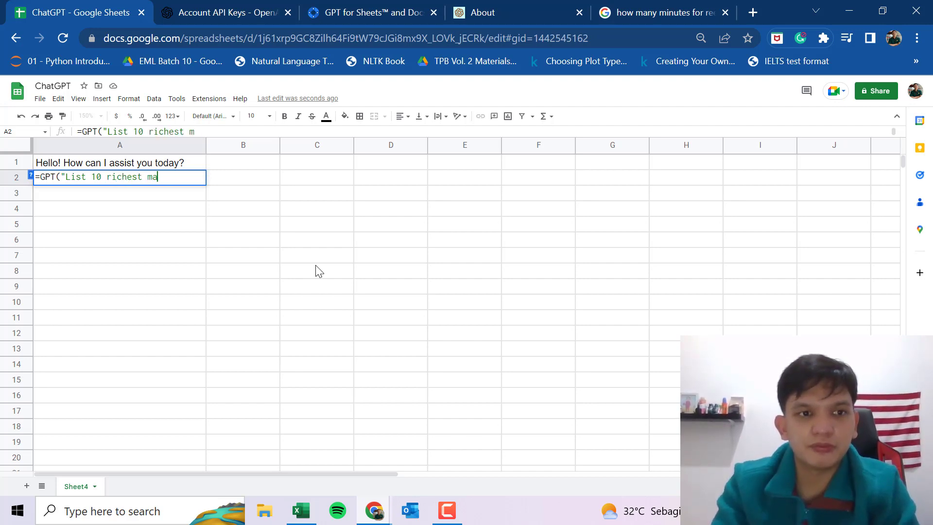
type("n in Indones")
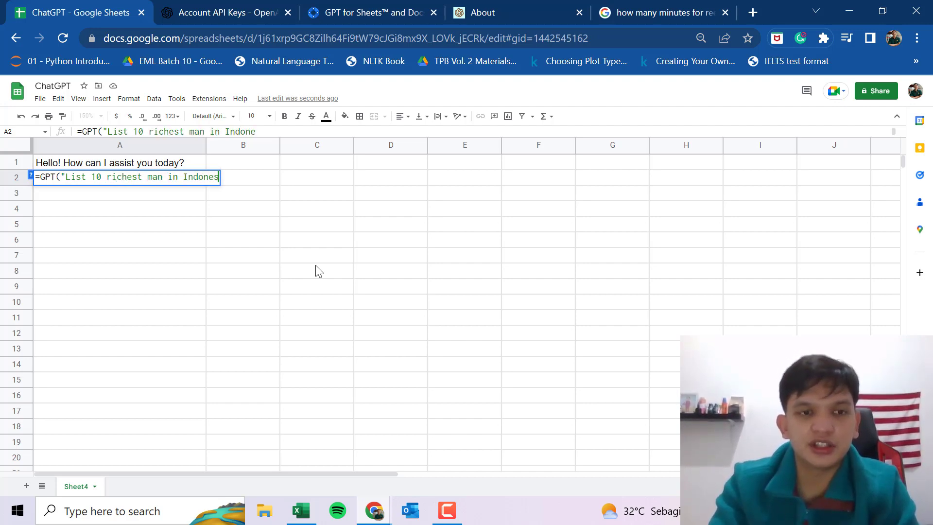
type("ia\"")
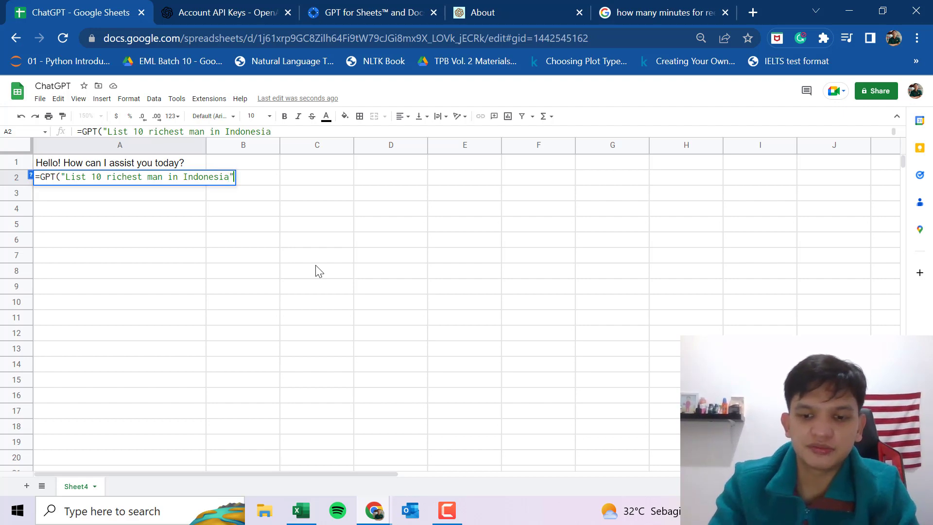
type(")")
key("Return")
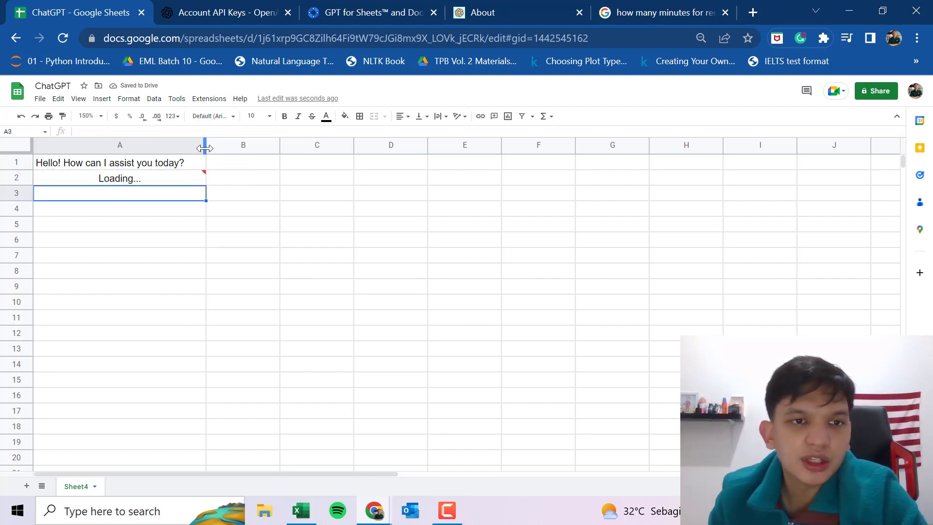
- Widen column A further, inspect A2's formula, and select cell A3
left_click_drag(205, 146, 329, 177)
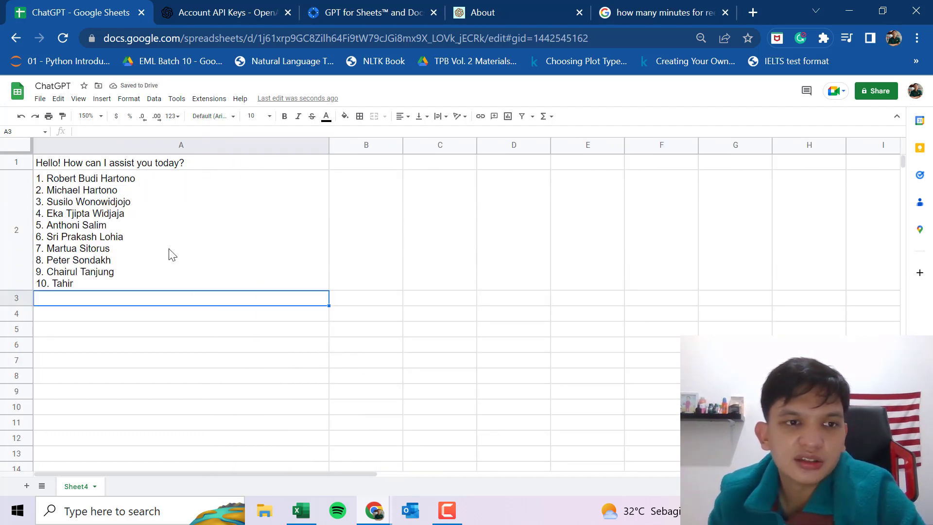
left_click(200, 191)
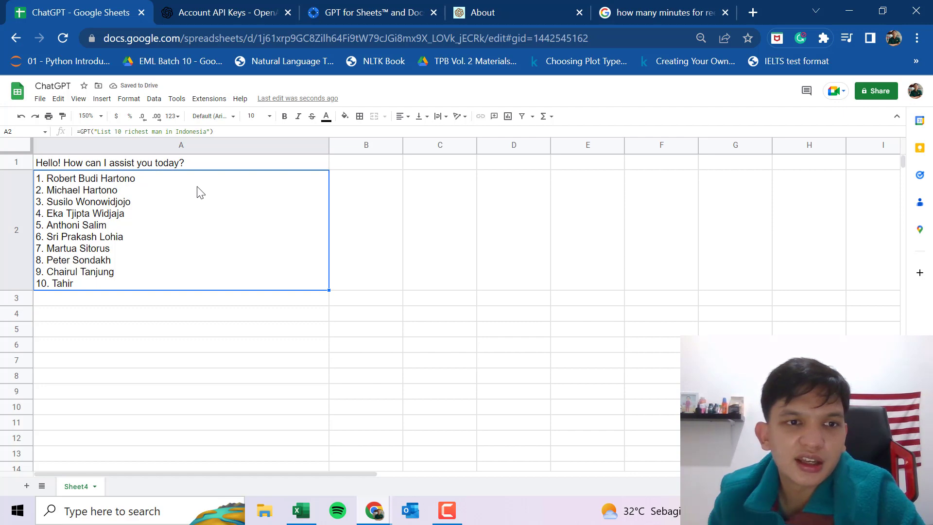
left_click(208, 302)
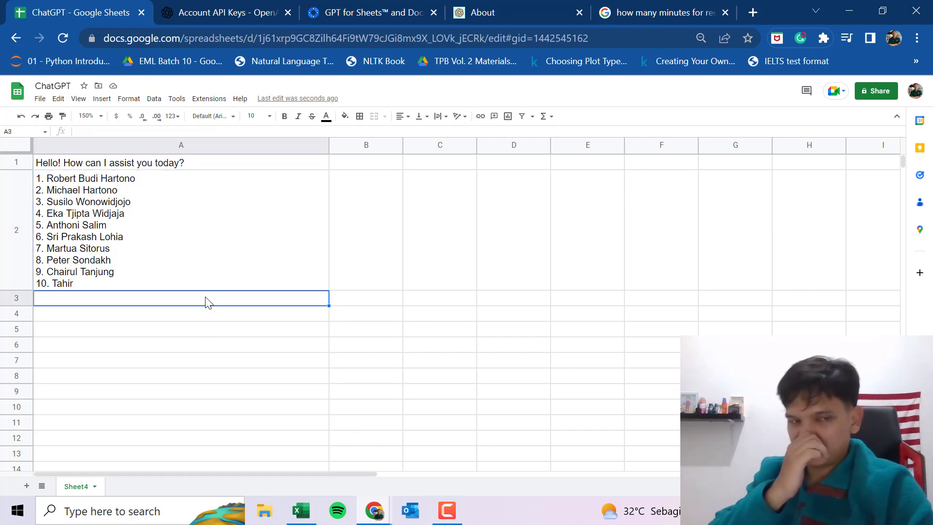
- Enter =GPT("Write me a cover letter") in A3, review the generated letter, then select A4
type("=")
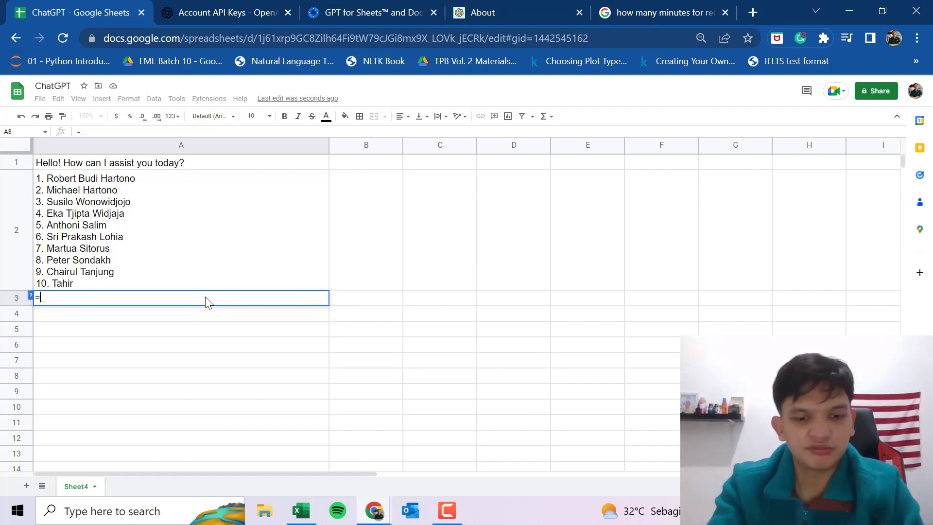
type("GPT(")
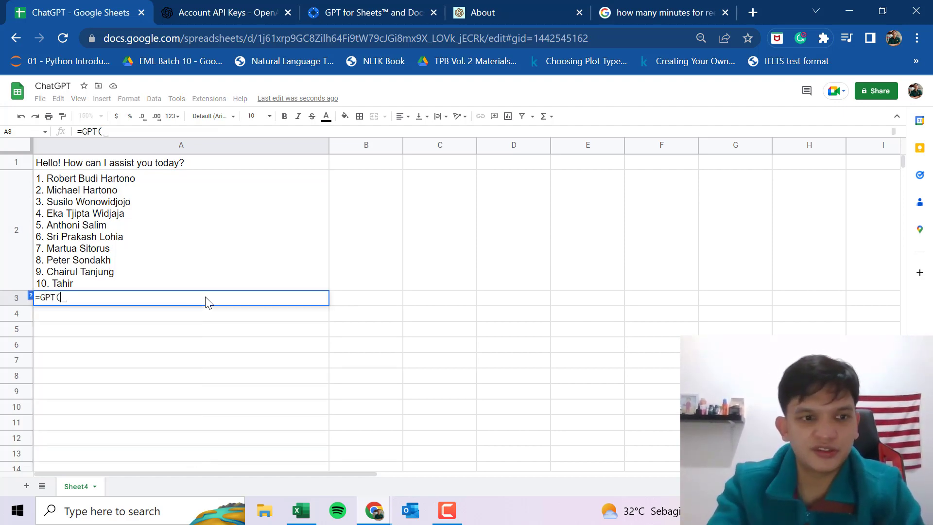
type("\"")
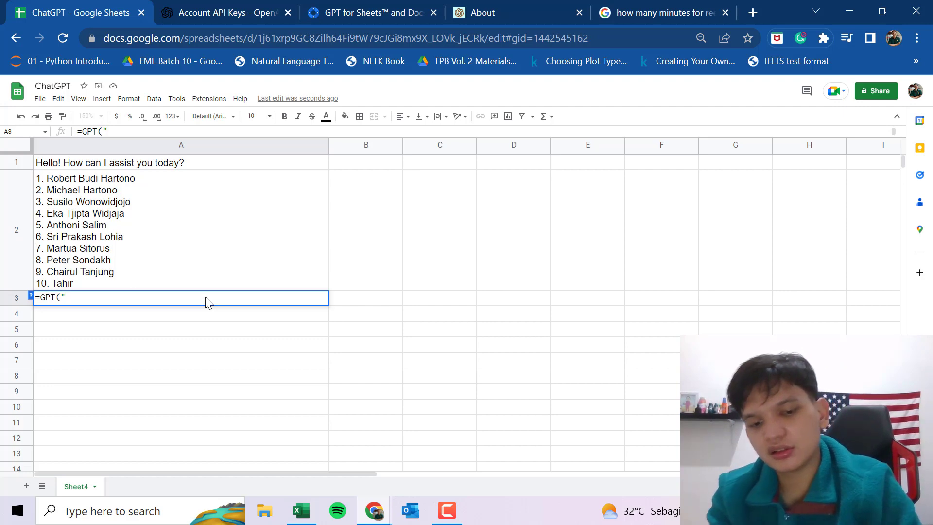
type("Write ")
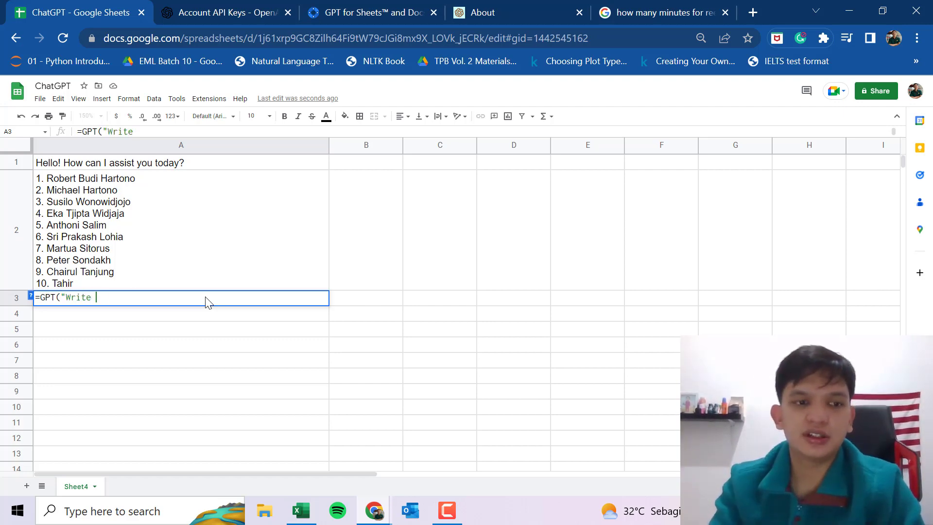
type("me a cover")
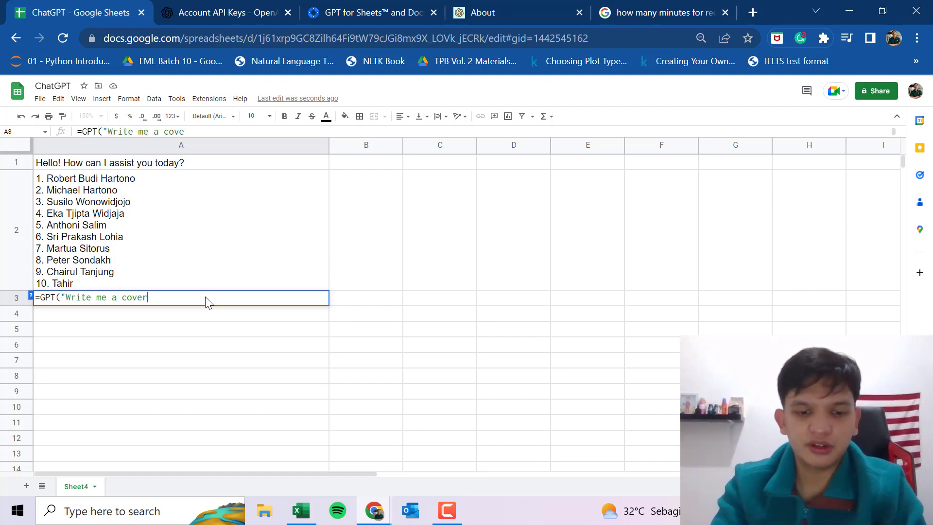
type(" letter")
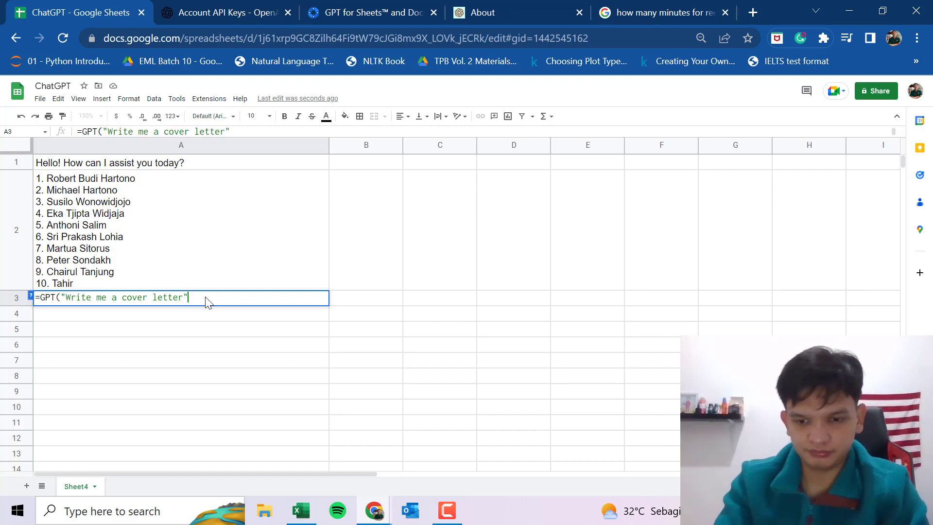
type(")")
key("Return")
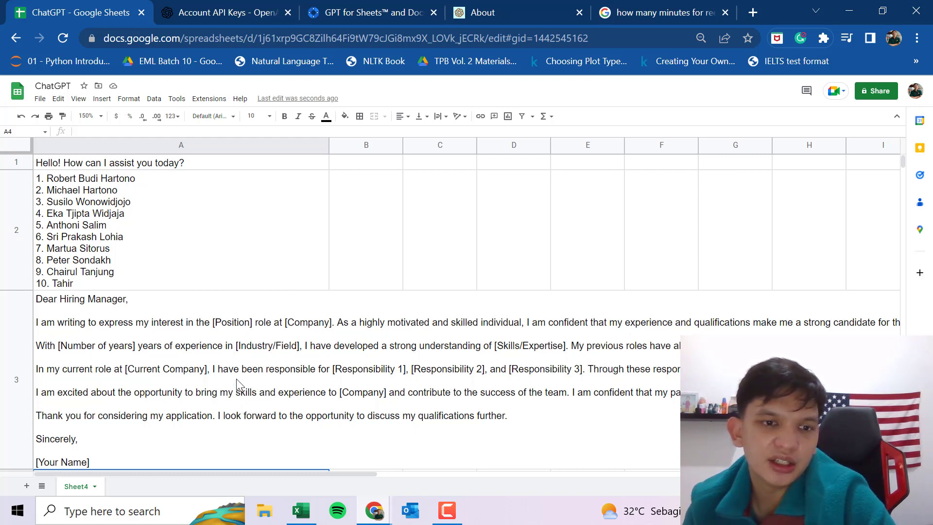
scroll(236, 378, "down", 3)
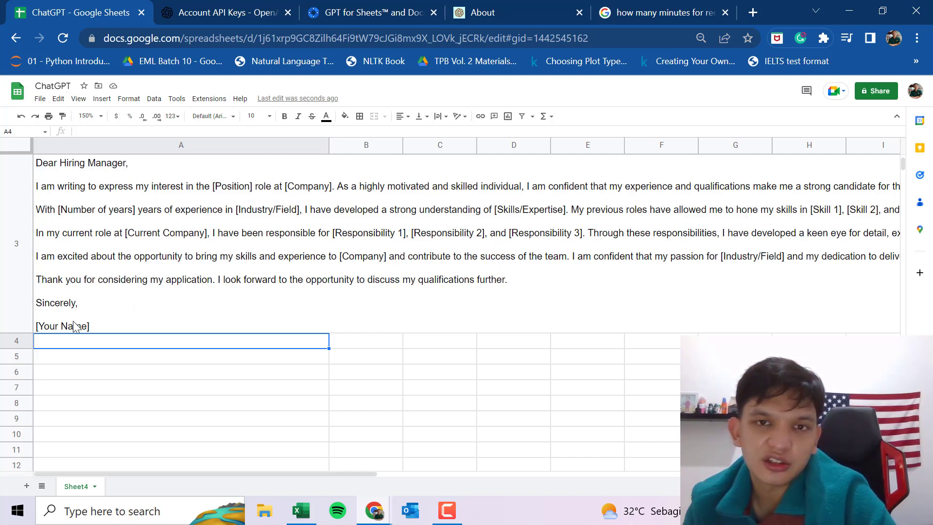
scroll(70, 319, "up", 3)
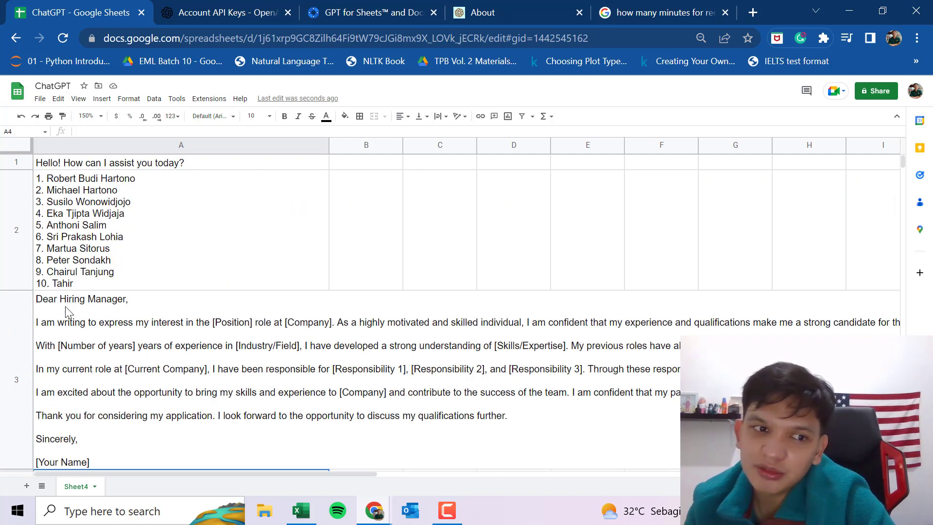
left_click(66, 338)
scroll(86, 429, "down", 3)
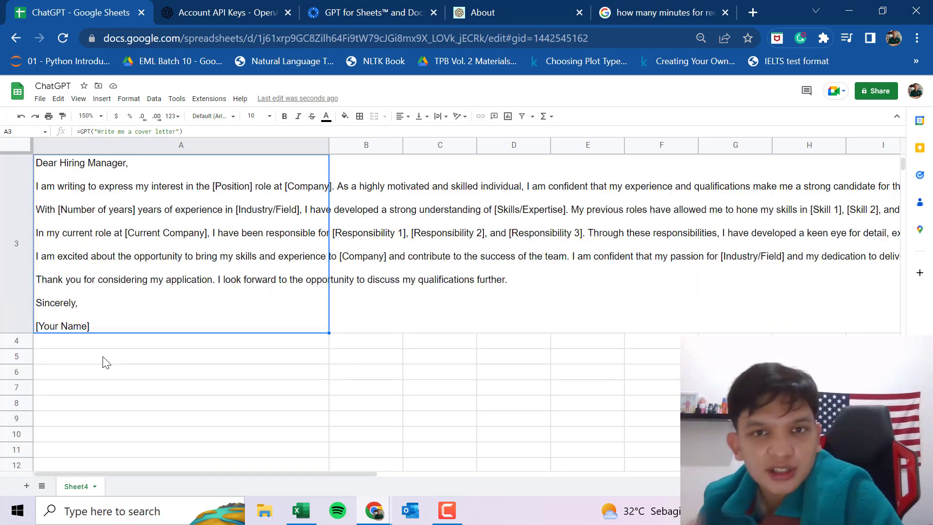
left_click(114, 346)
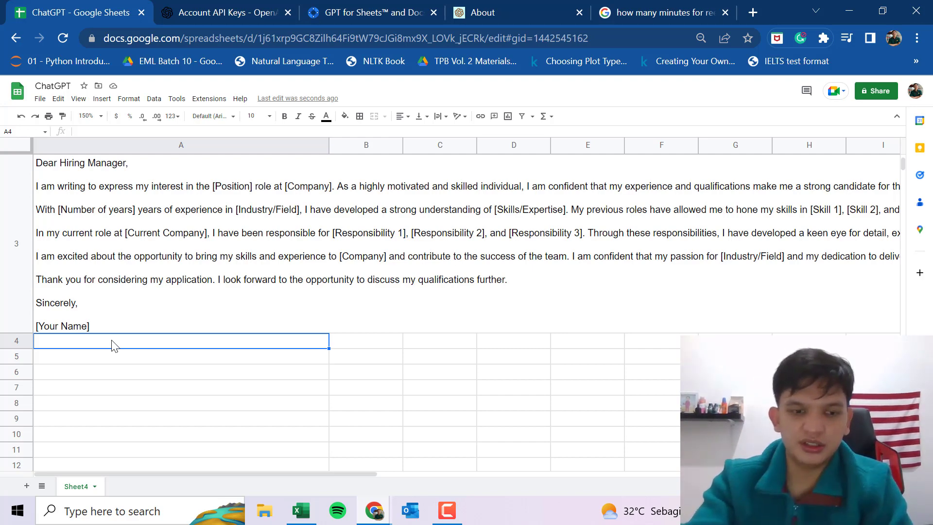
- Enter =GPT("Write me a recommendation letter from a professor") in A4, then return to the GPT for Sheets Marketplace page
type("GPT")
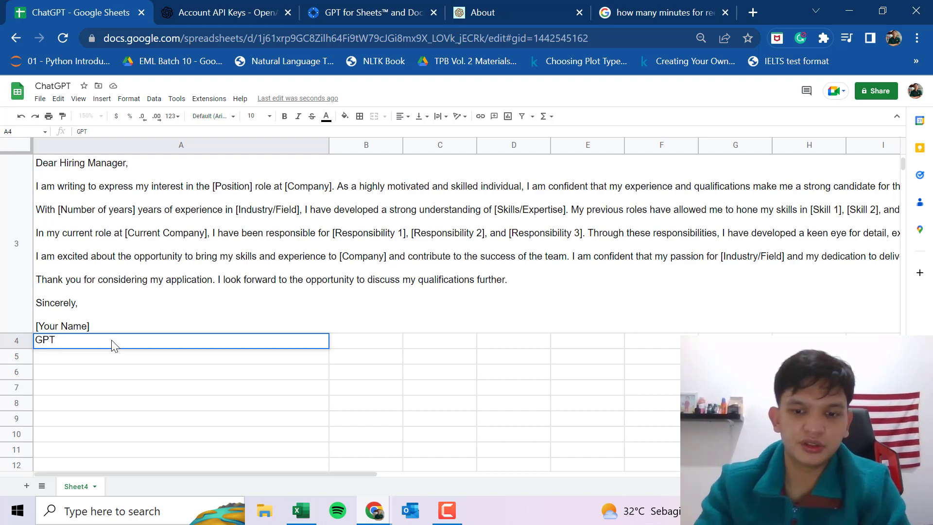
key("BackSpace")
key("BackSpace")
key("BackSpace")
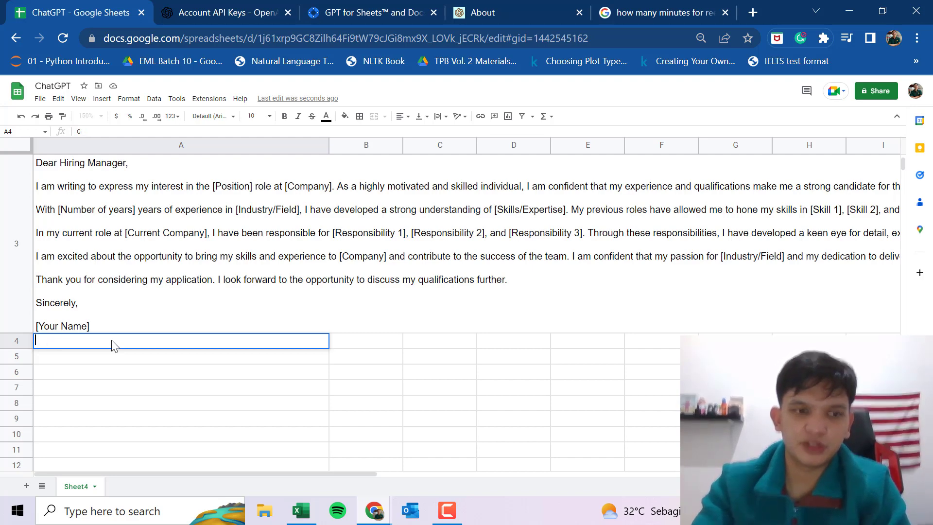
type("=GP")
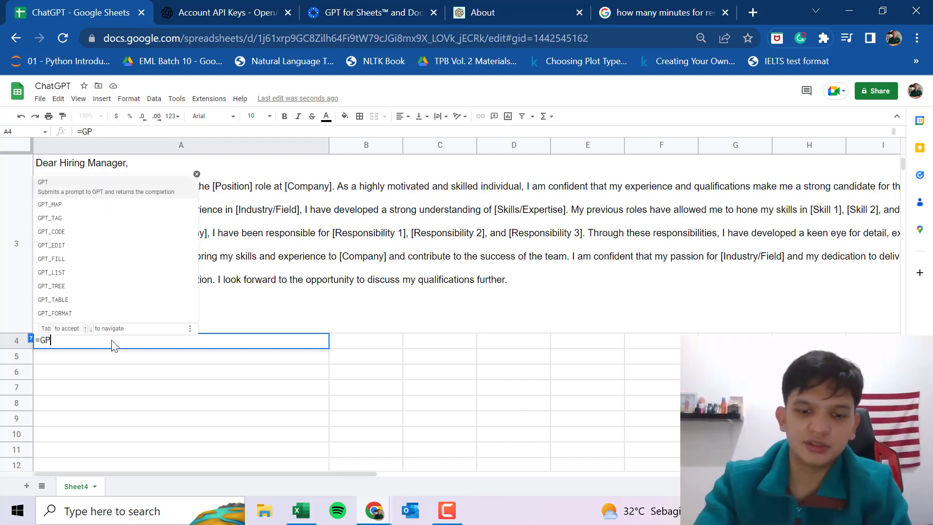
type("T(")
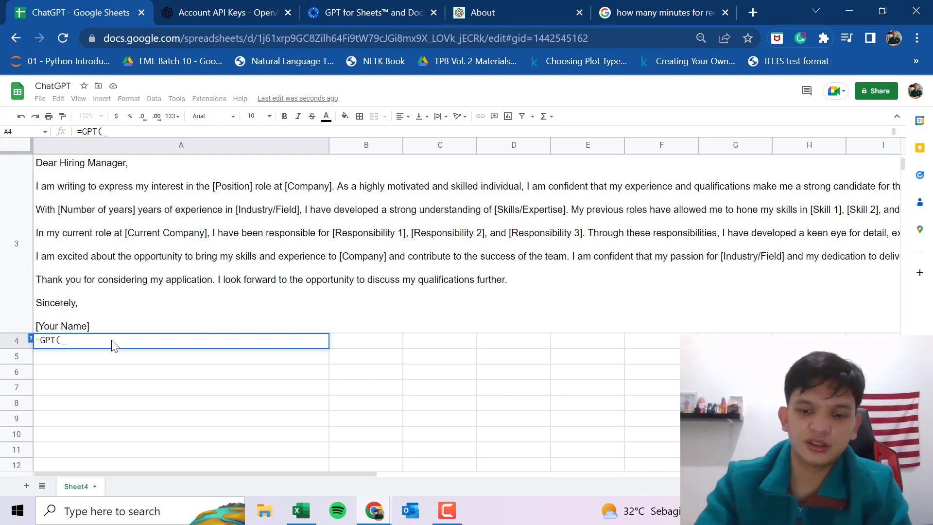
type("\"Write ")
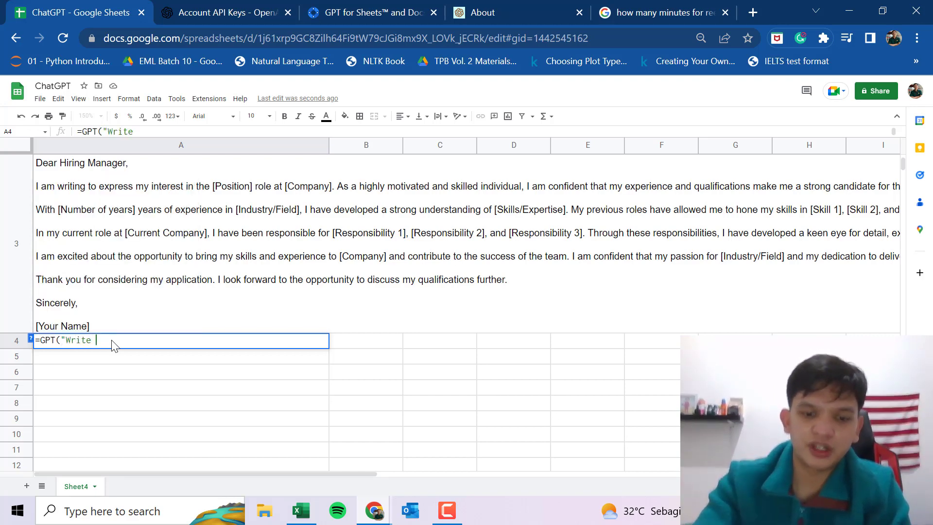
type("me a recommend")
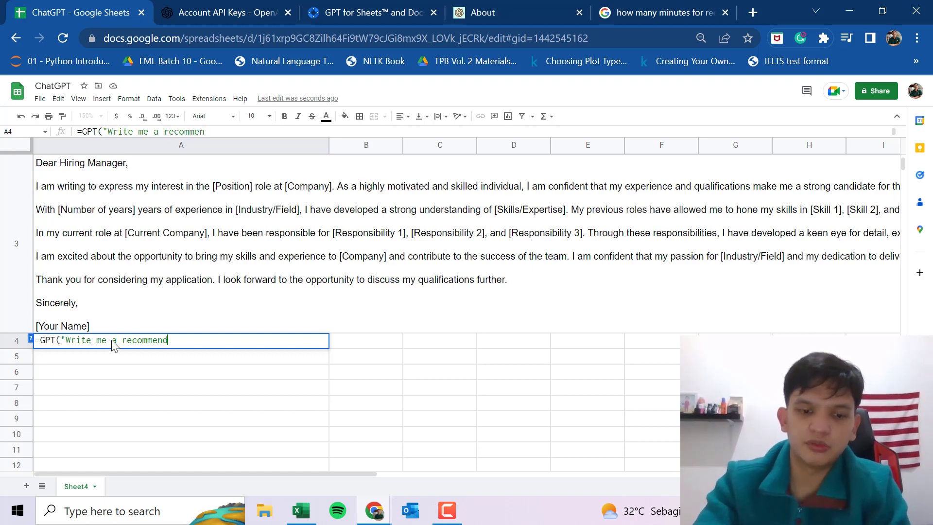
type("ation lette")
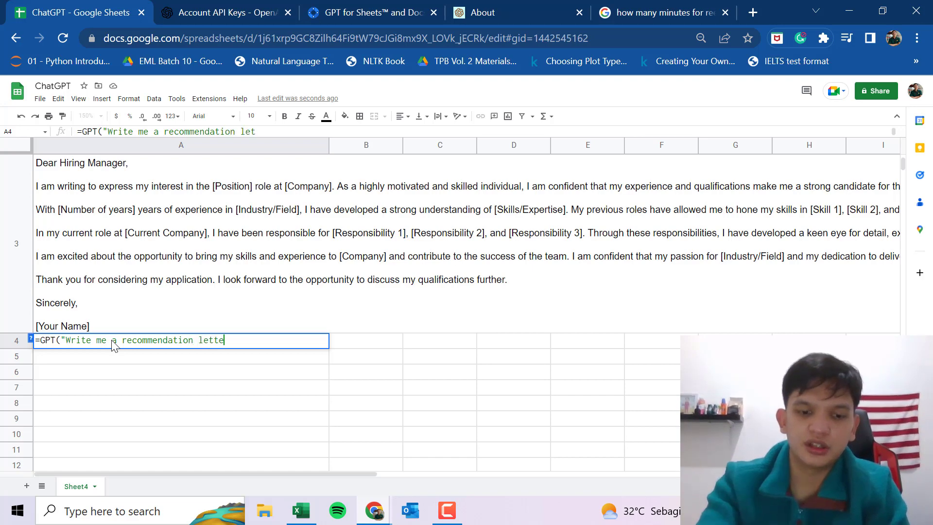
type("r from ")
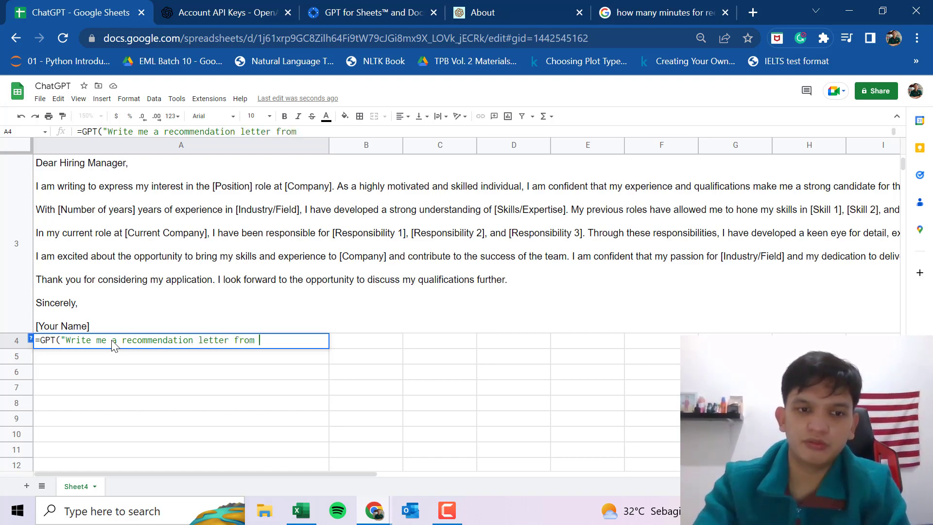
type("y")
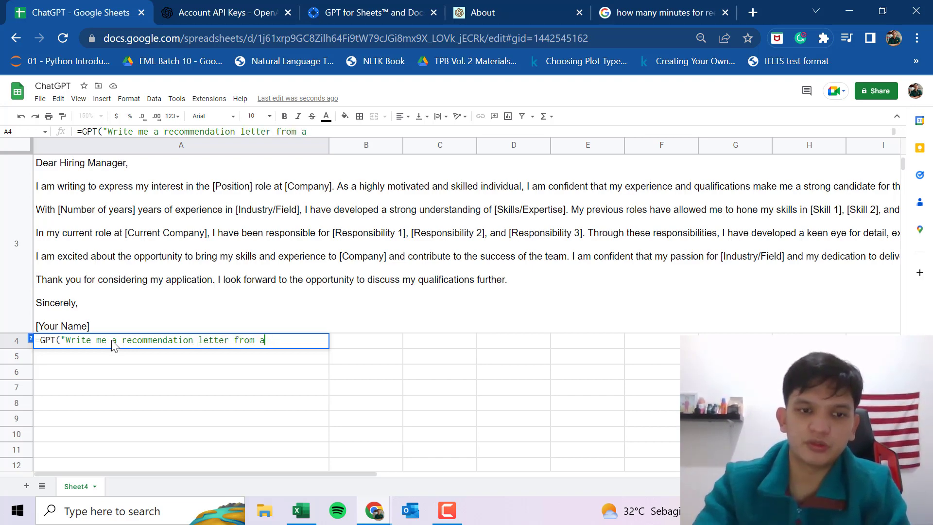
type("essor")
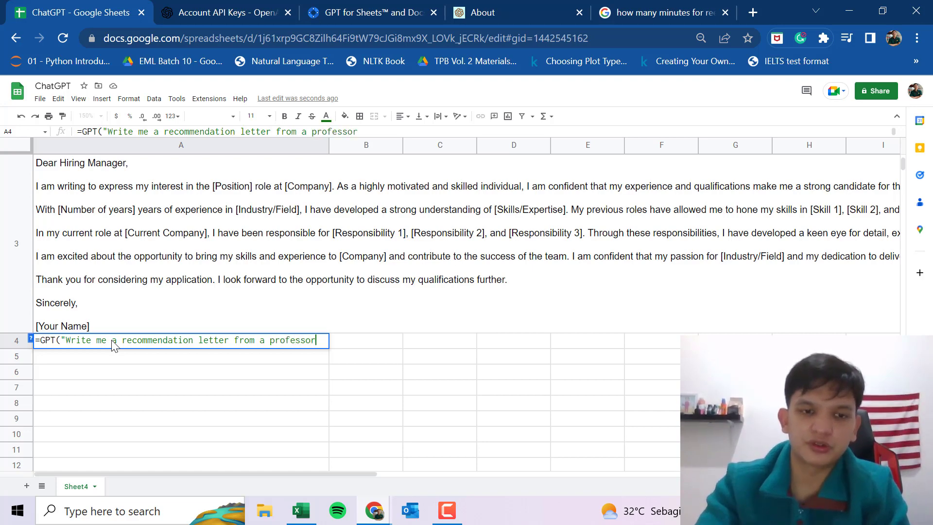
key("Return")
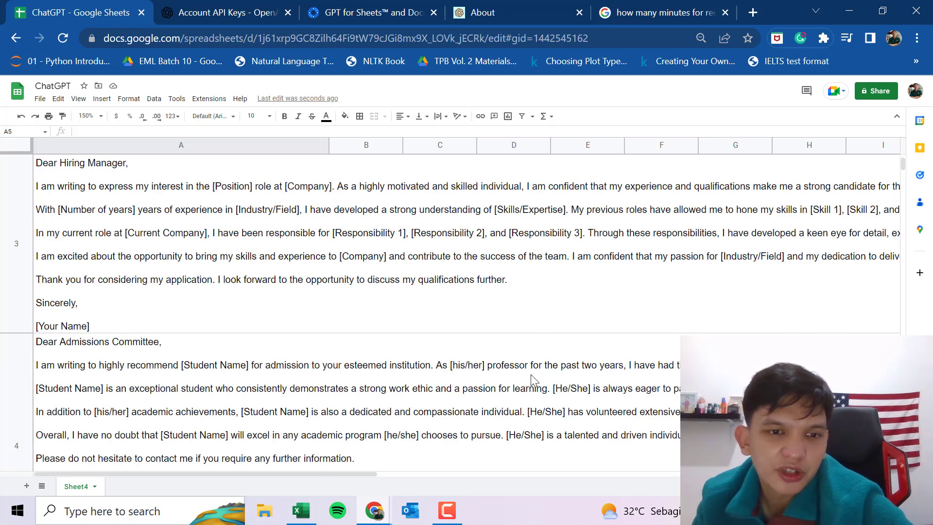
scroll(531, 374, "down", 3)
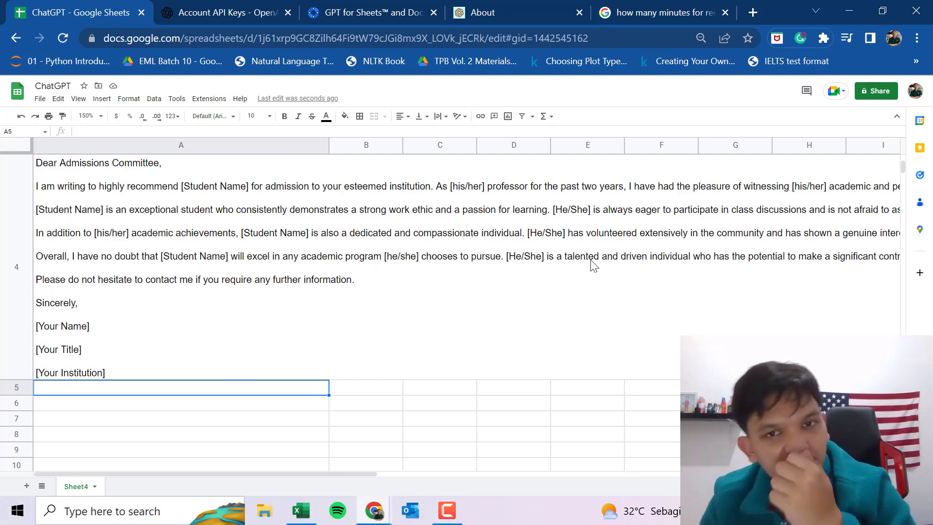
left_click(379, 12)
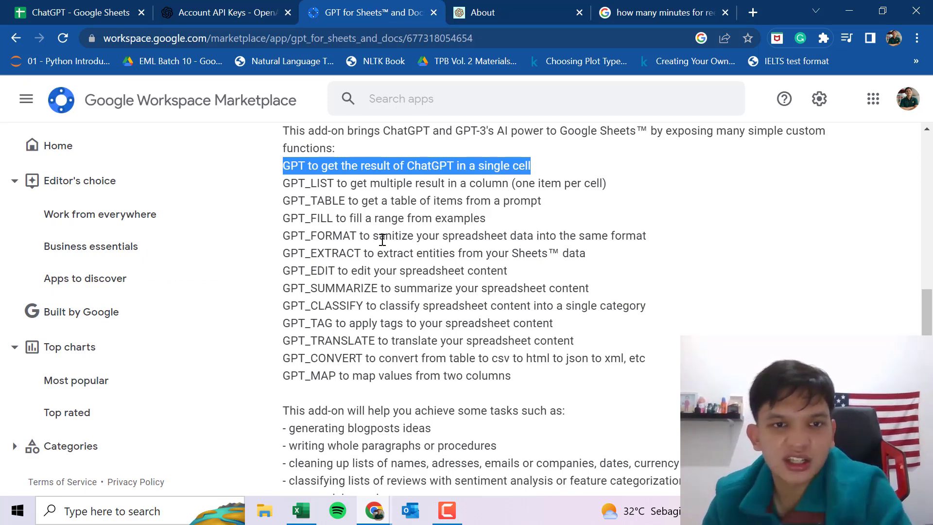